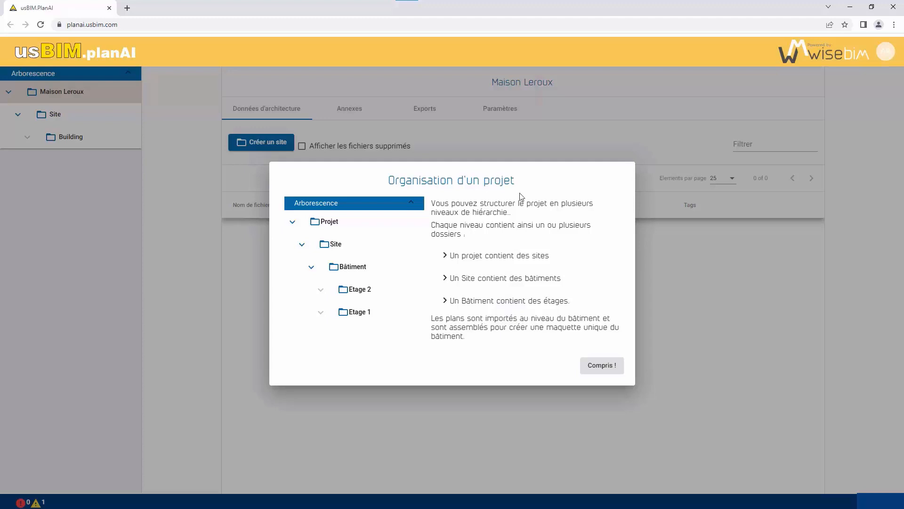
Close the project organisation notice and create a floor named "Rez de chaussée" in the Building folder
click(600, 367)
click(81, 137)
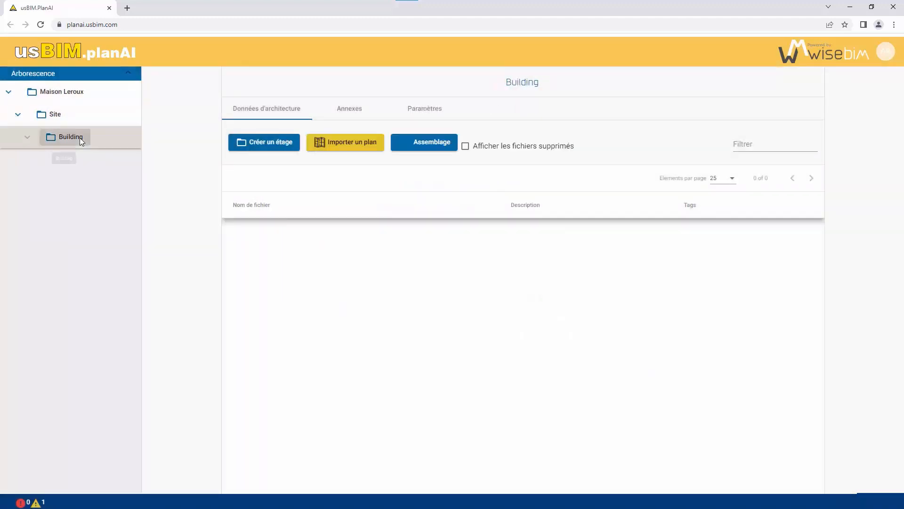
click(272, 145)
text(Rez de chaussée)
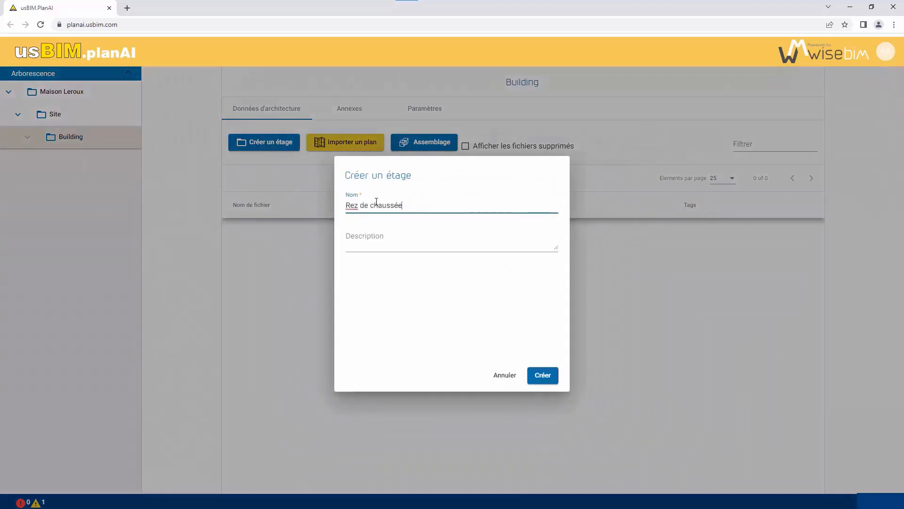
click(537, 377)
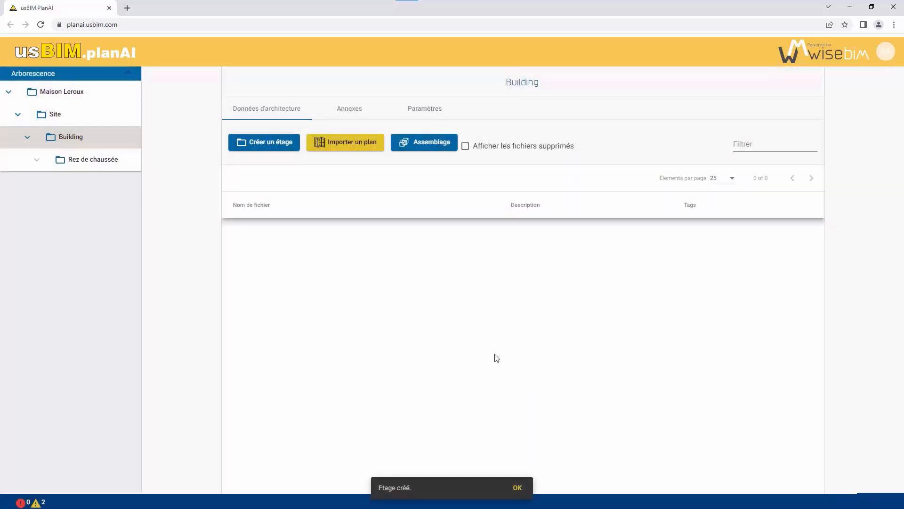
Import page 1 of Maison Leroux_Rez de chaussée.PDF into the Rez de chaussée folder as an Etage plan
click(108, 160)
click(264, 141)
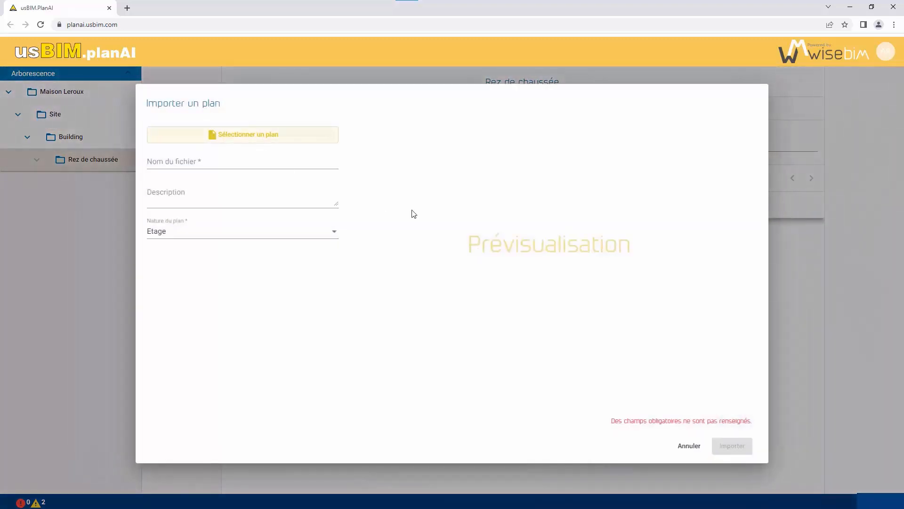
click(255, 135)
click(167, 101)
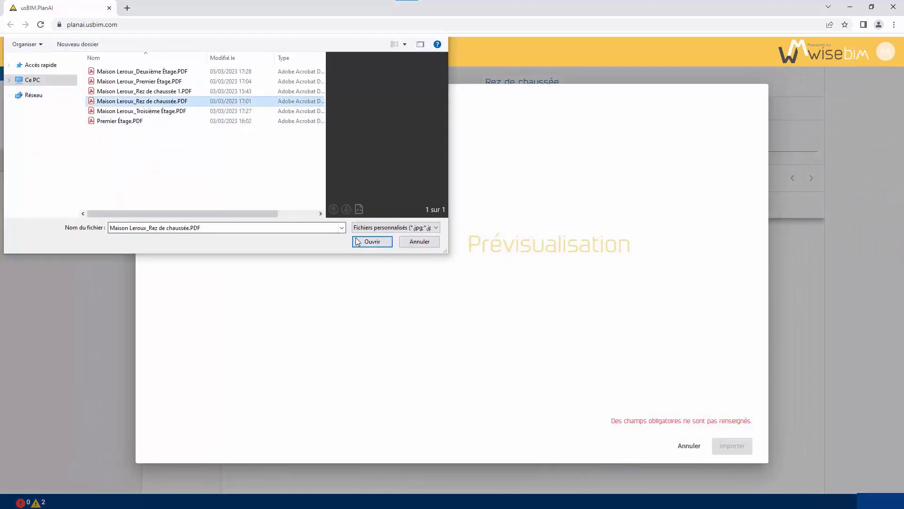
click(372, 242)
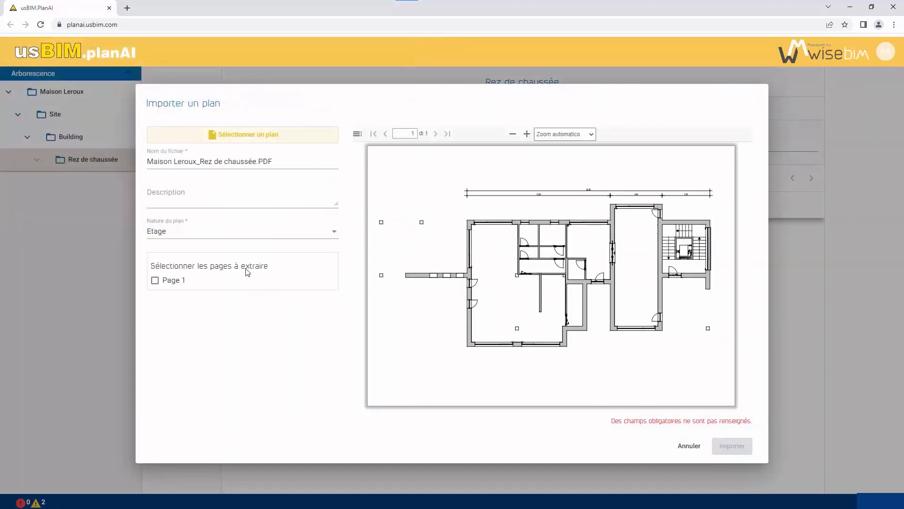
click(155, 280)
click(739, 435)
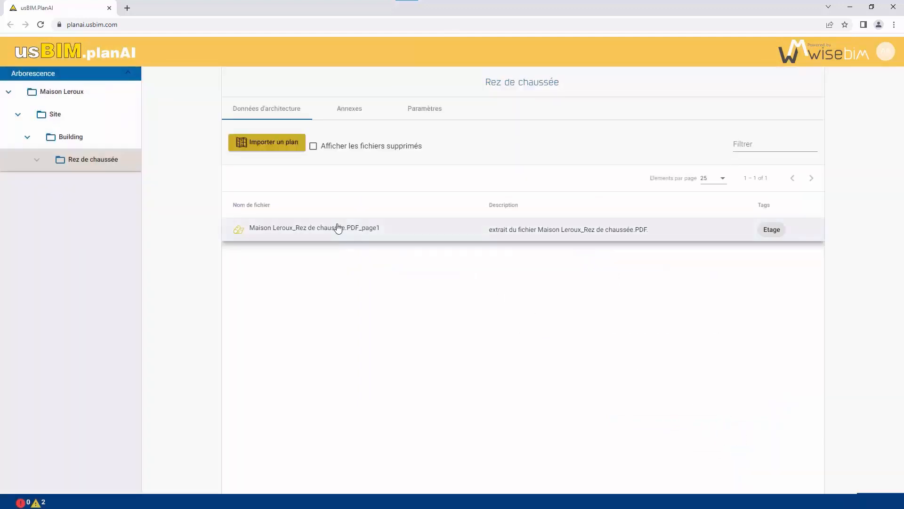
Open the imported ground-floor plan in the conversion editor and start the scale tool
click(339, 229)
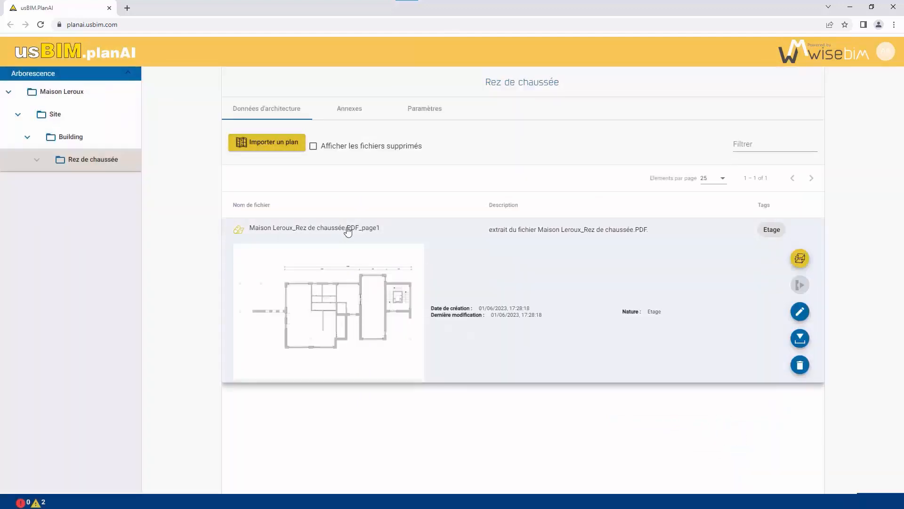
click(799, 259)
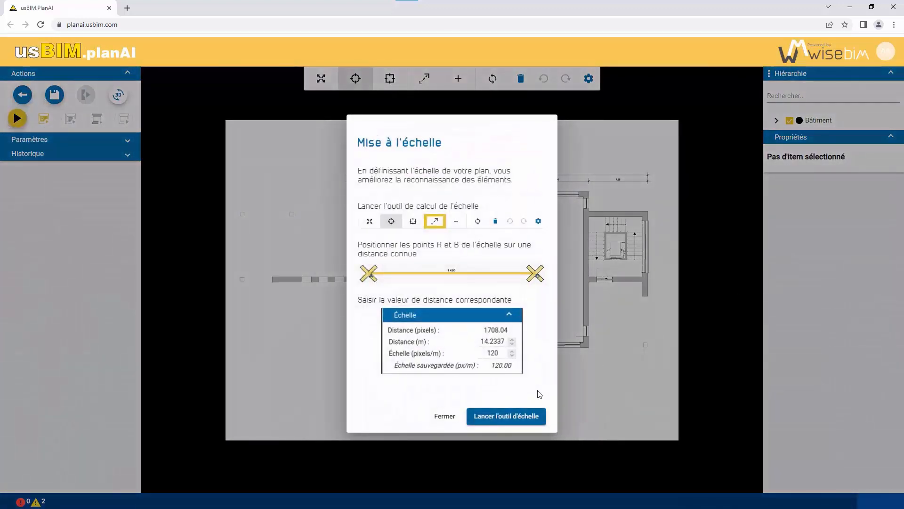
click(502, 416)
Place scale point A exactly on the left end tick of the overall dimension line above the plan
drag(409, 285, 347, 178)
scroll(348, 177, up, 5)
scroll(361, 207, up, 4)
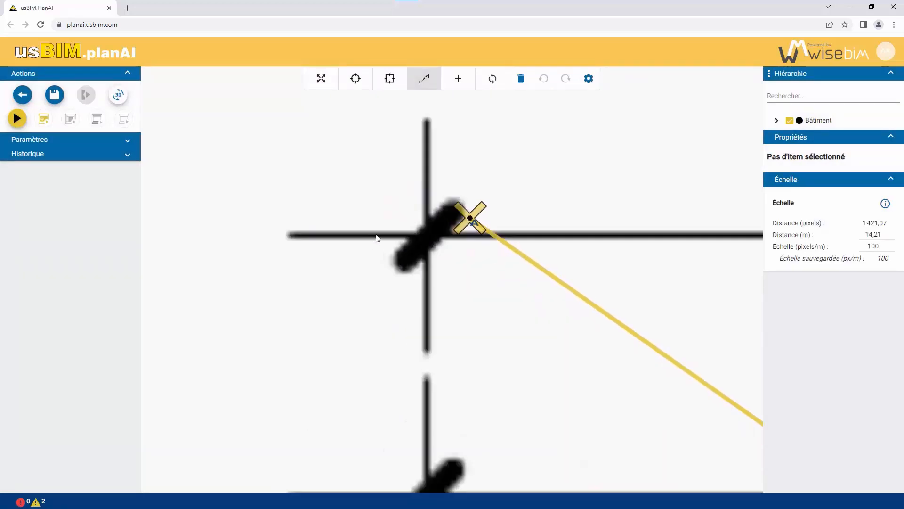
drag(470, 219, 427, 234)
scroll(454, 261, down, 8)
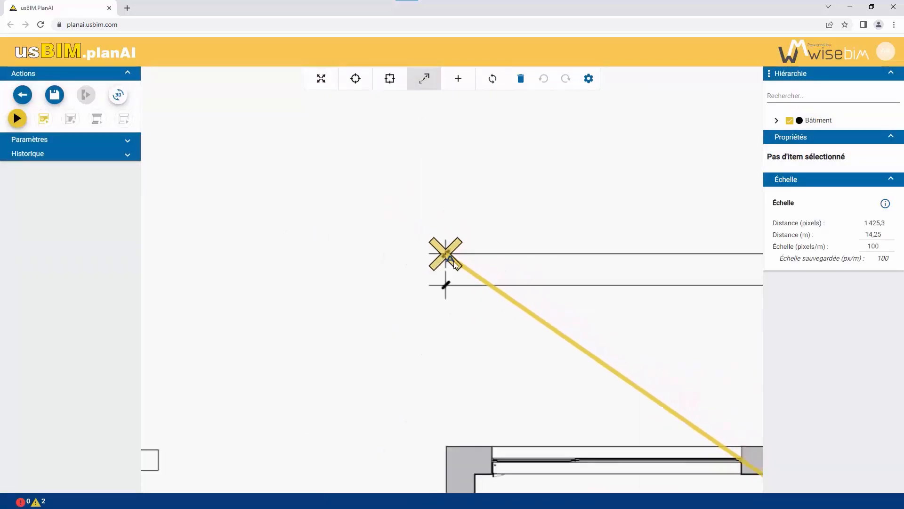
Place scale point B on the right end tick of the overall dimension line and set the distance to 22.9 m
drag(500, 284, 649, 175)
scroll(650, 176, up, 5)
scroll(650, 175, up, 6)
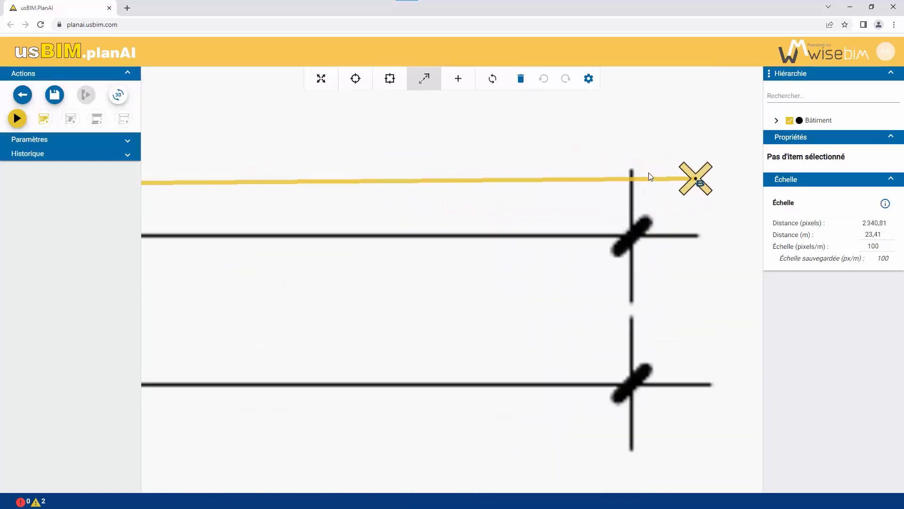
drag(743, 185, 598, 317)
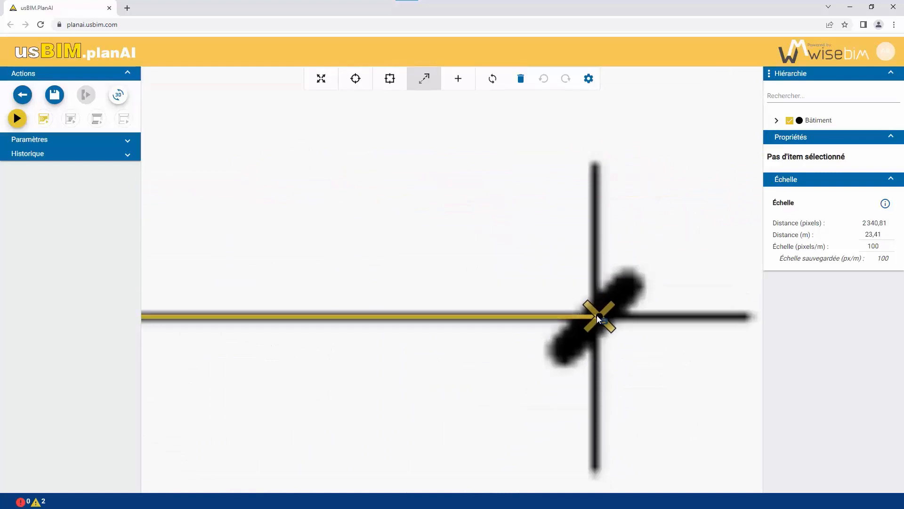
drag(882, 234, 870, 236)
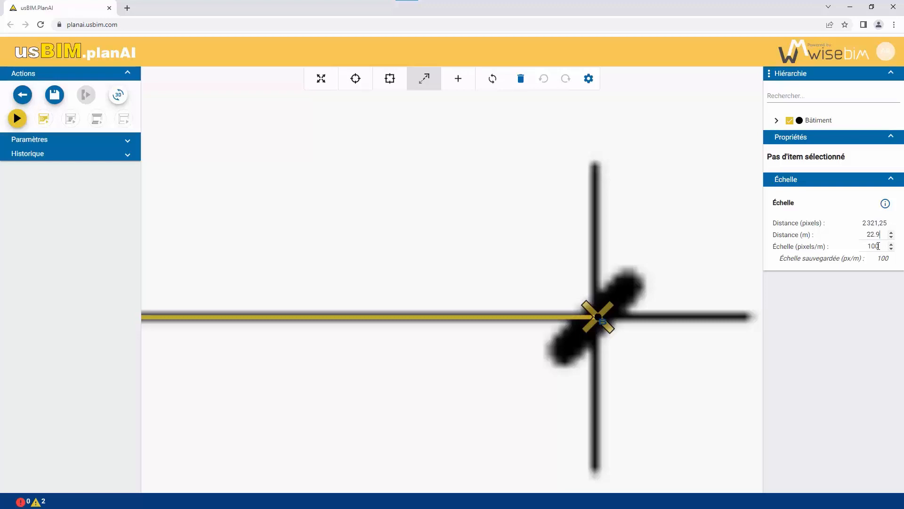
key(Return)
Run automatic detection with uniform angles and thicknesses, a default wall height of 3.3 m and a window sill height of 0.9 m
click(17, 118)
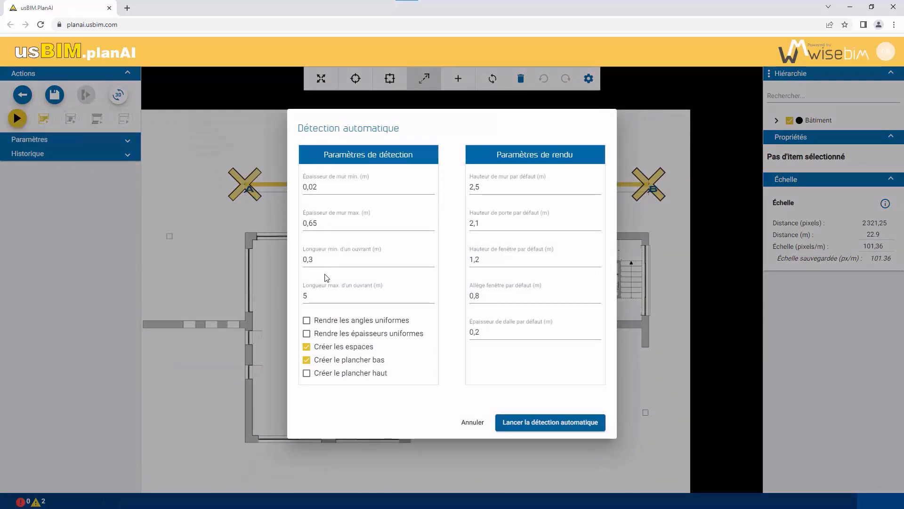
click(306, 320)
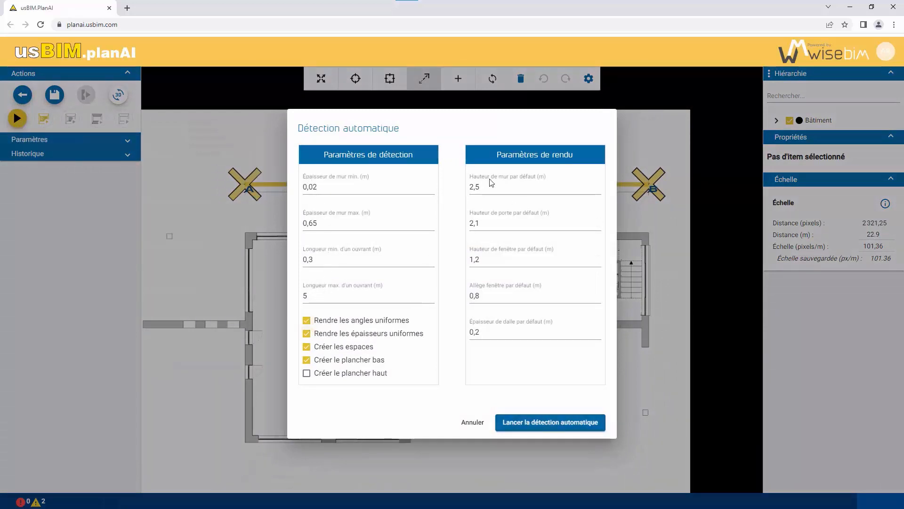
drag(485, 187, 466, 189)
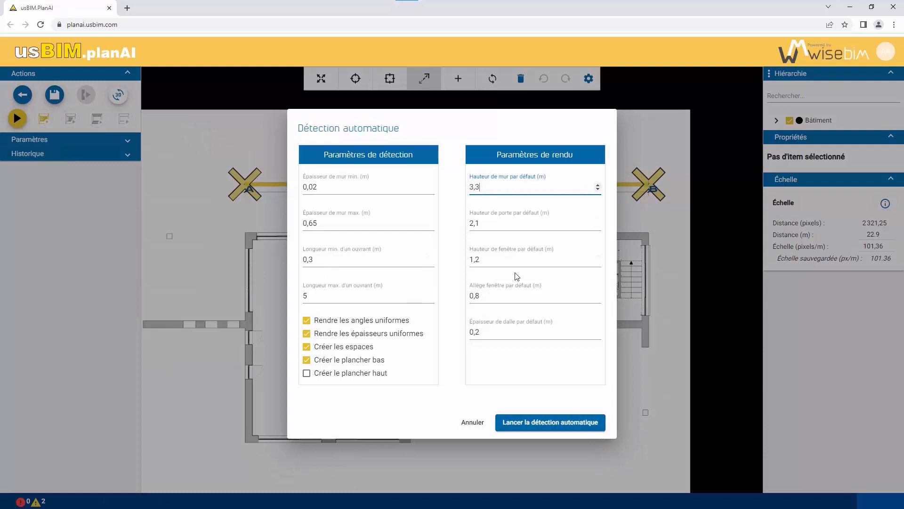
click(598, 294)
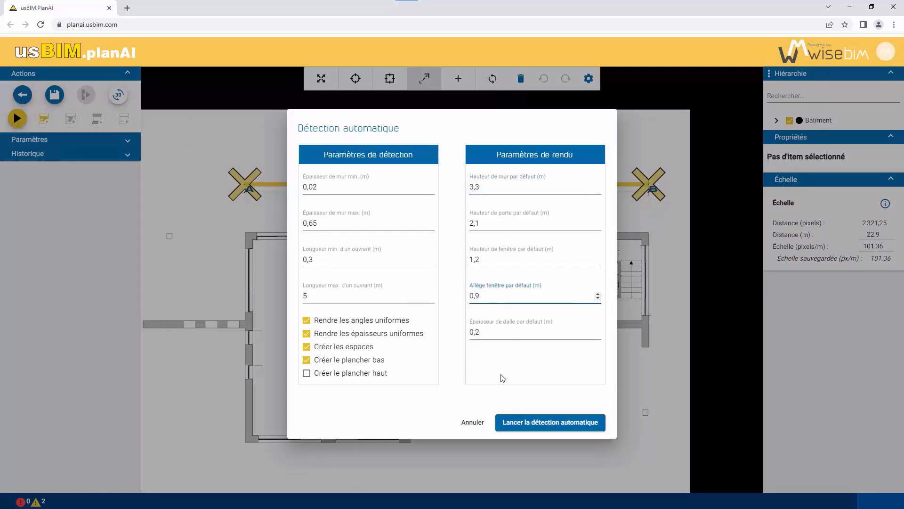
click(522, 422)
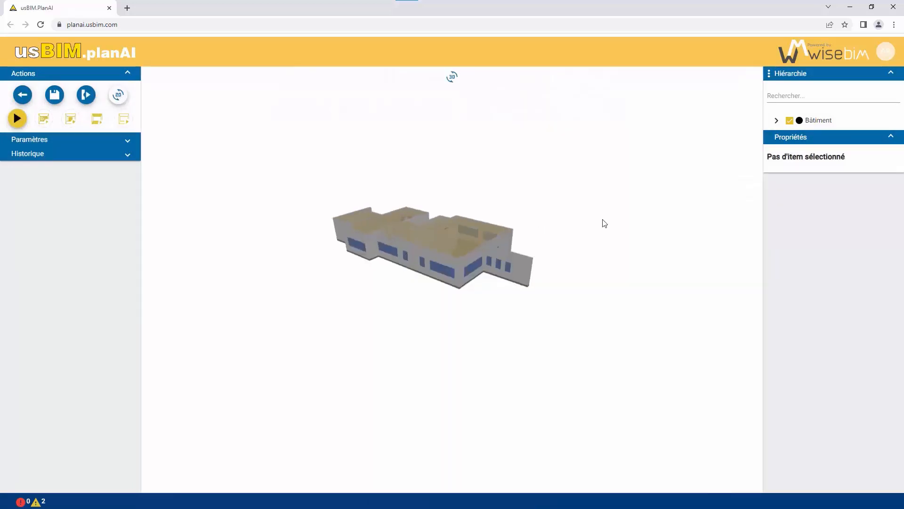
Return to the 2D plan and convert the window in the lower wall of the long central room into a door
drag(605, 223, 180, 208)
scroll(415, 242, up, 2)
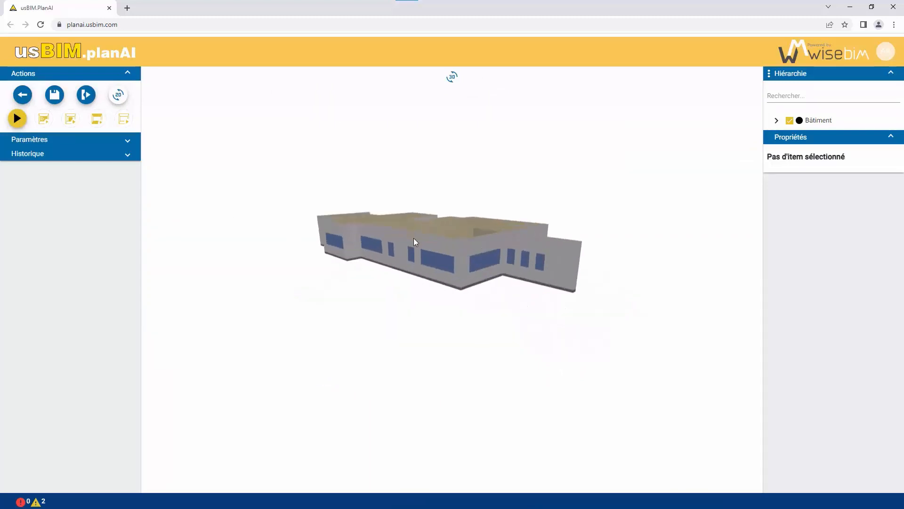
click(118, 96)
click(525, 415)
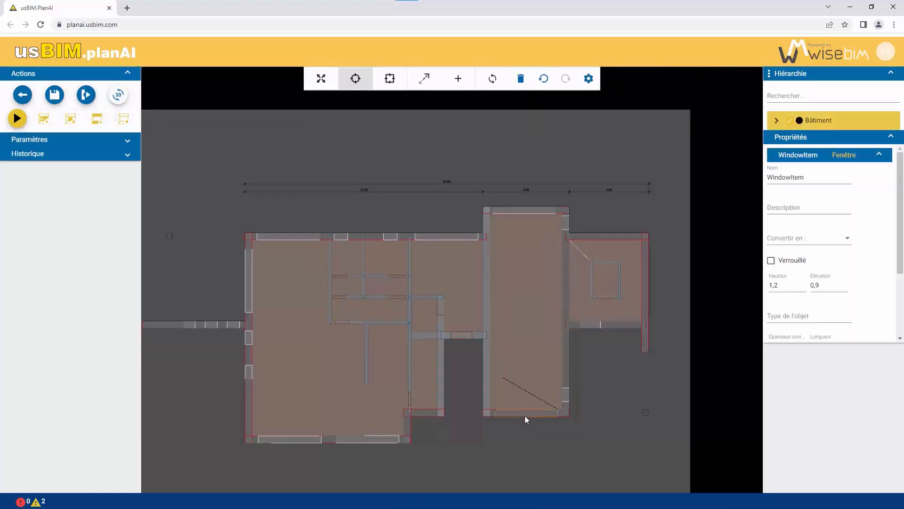
mouse_move(899, 201)
mouse_down()
mouse_move(900, 256)
mouse_move(899, 199)
mouse_up()
click(821, 243)
click(784, 260)
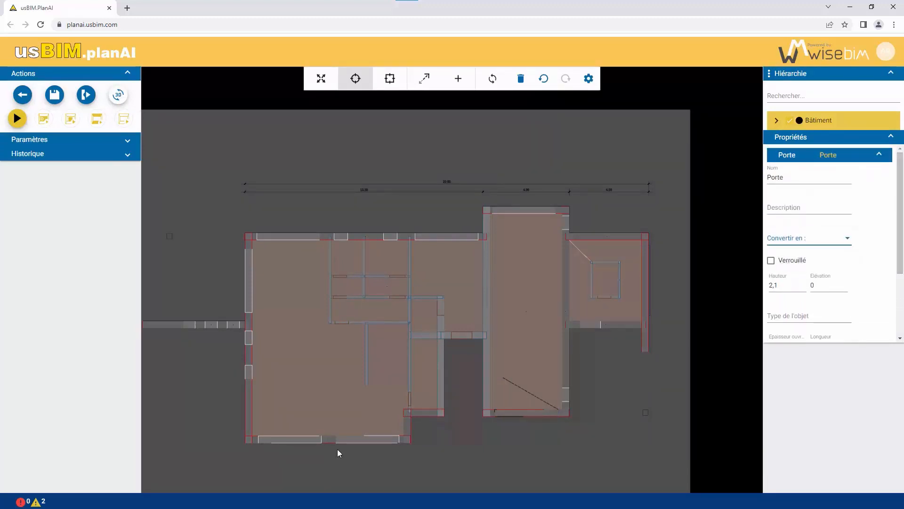
Convert the right-hand window in the lower wall of the large left room into a door
click(366, 441)
click(818, 242)
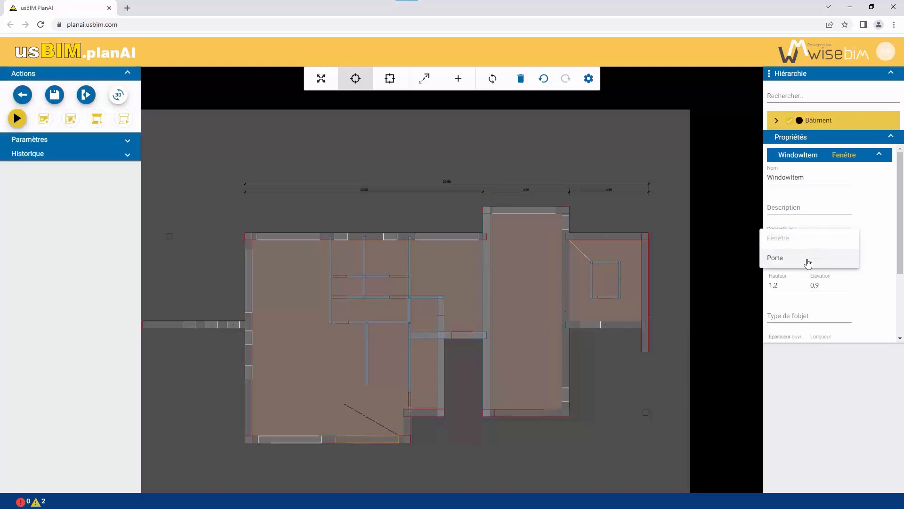
click(806, 260)
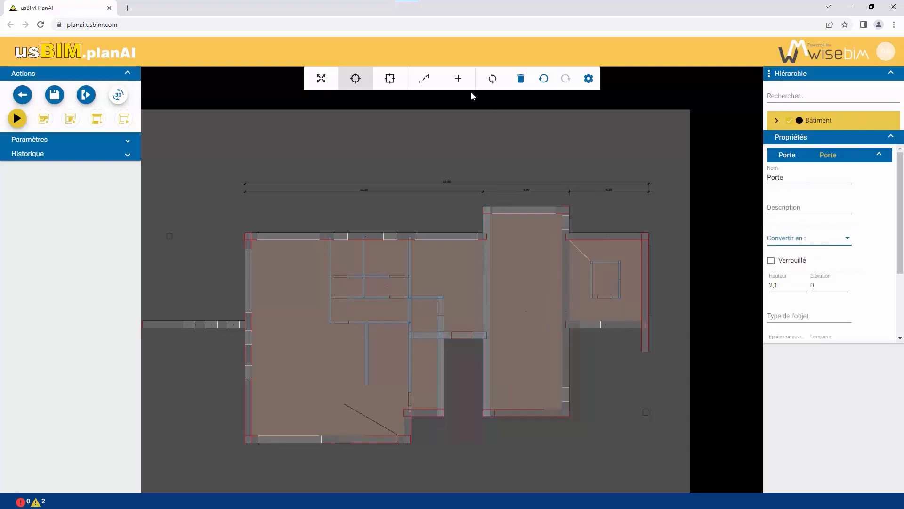
Add a column about 0.33 by 0.29 m over the isolated post at the plan's lower right and align it with the outline
click(458, 79)
click(443, 100)
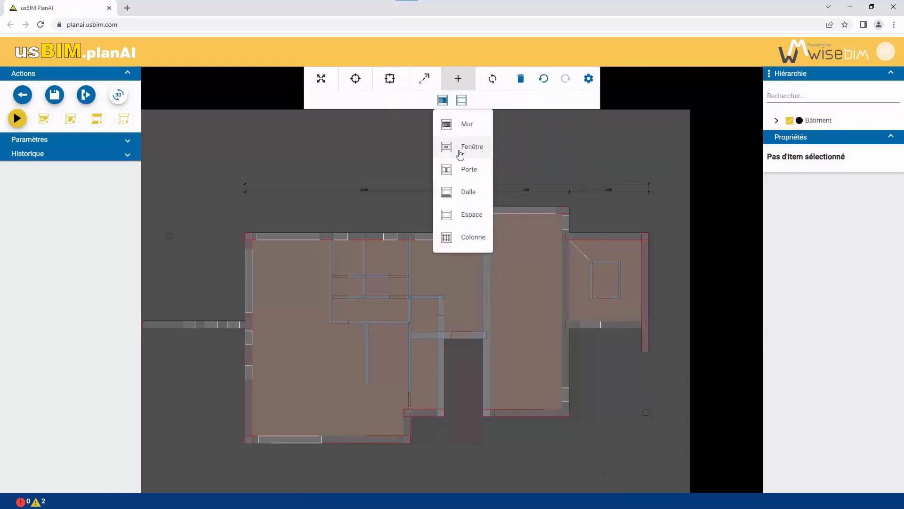
click(455, 237)
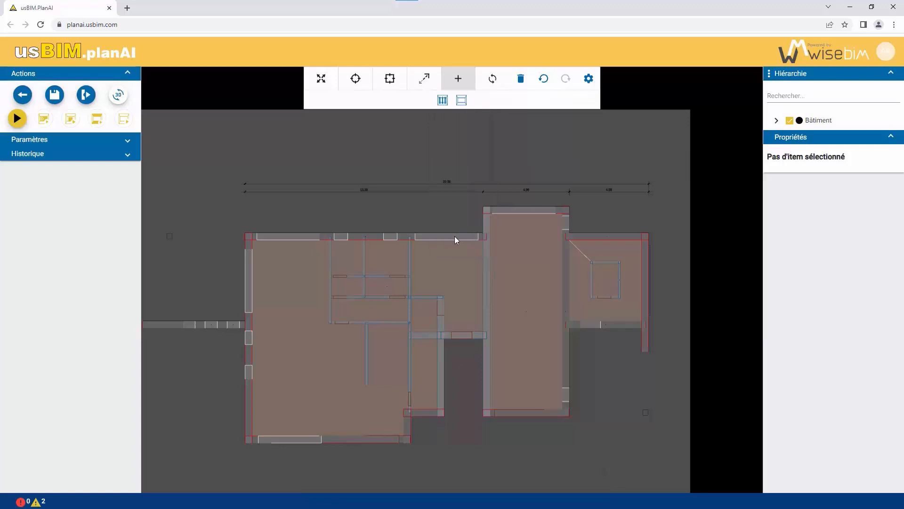
scroll(677, 423, up, 6)
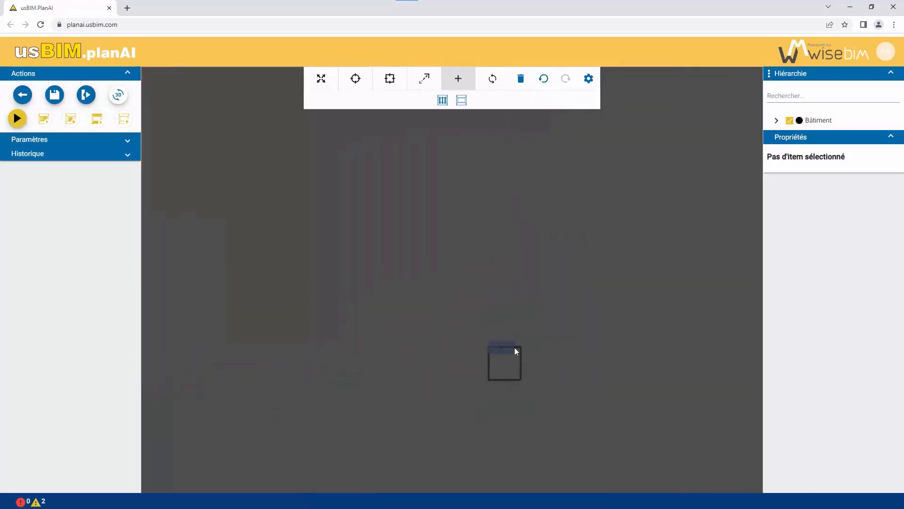
click(521, 348)
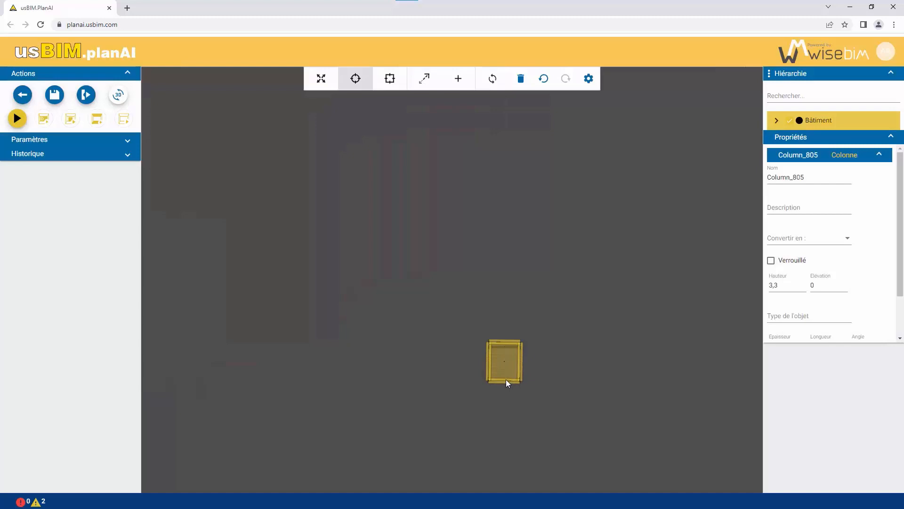
click(492, 83)
drag(498, 382, 493, 379)
Set the column's thickness and length to 0.3 m and its angle to 0
scroll(840, 300, down, 2)
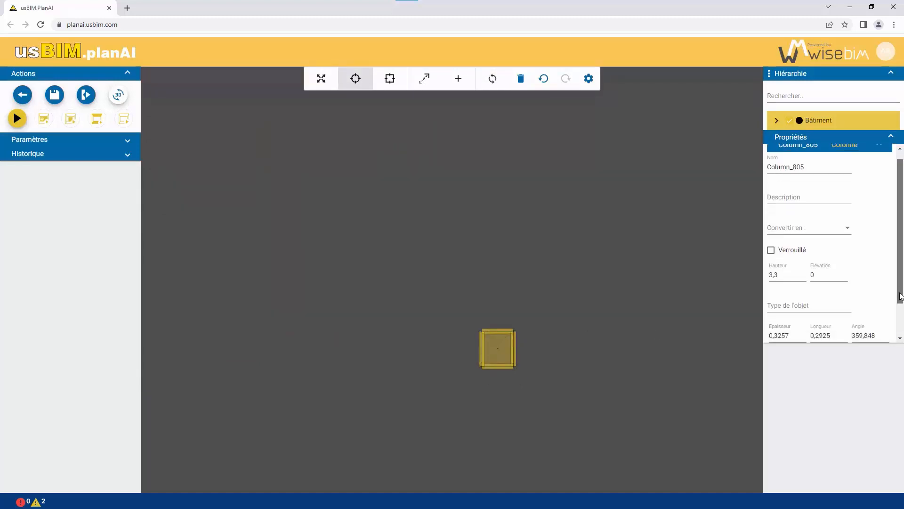
click(800, 293)
key(BackSpace)
key(BackSpace)
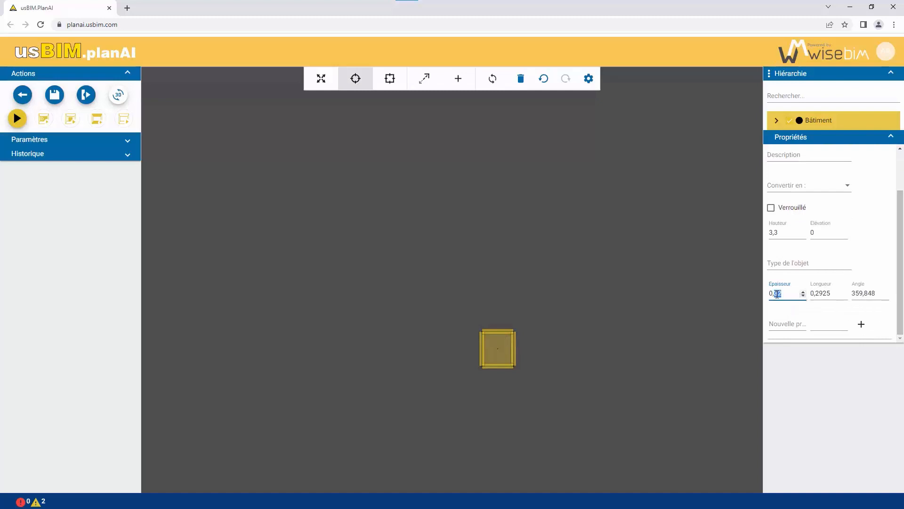
key(BackSpace)
key(Tab)
text(0,3)
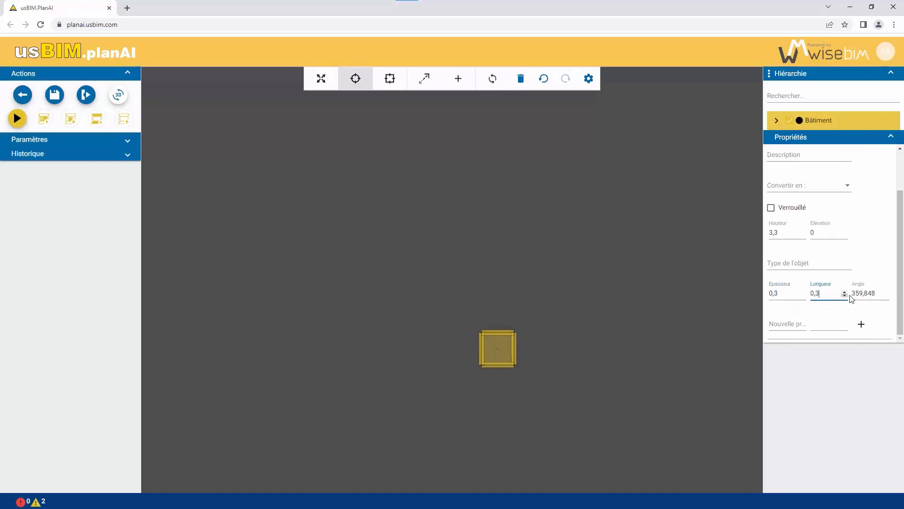
key(Tab)
text(0)
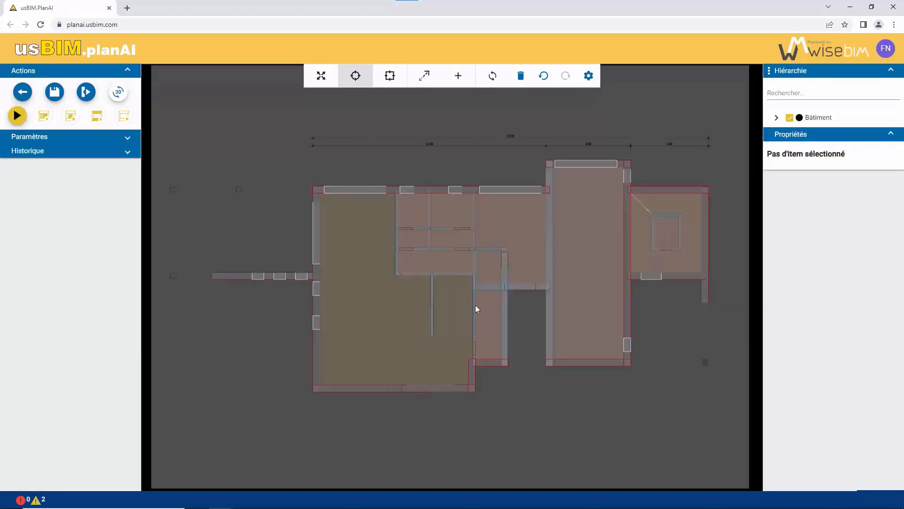
Copy the column and paste it onto the three isolated posts left of the building
right_click(706, 362)
click(740, 411)
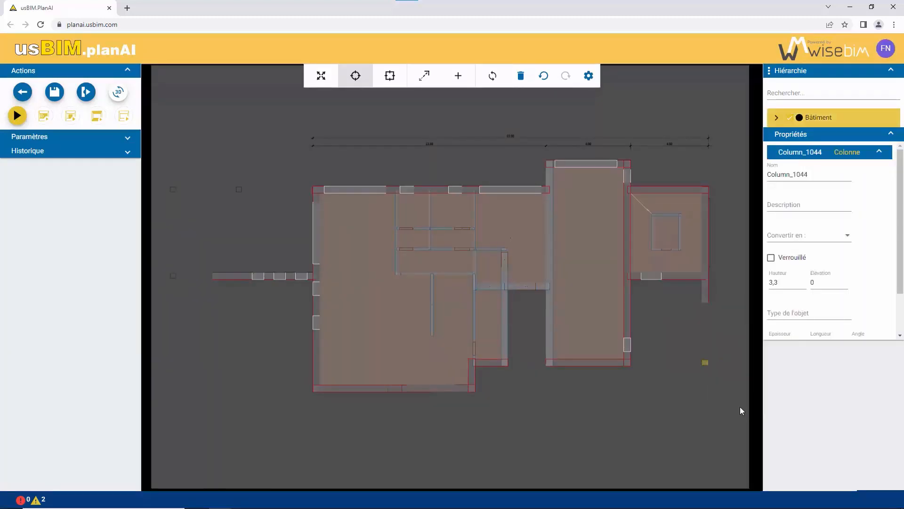
click(270, 220)
scroll(276, 264, up, 5)
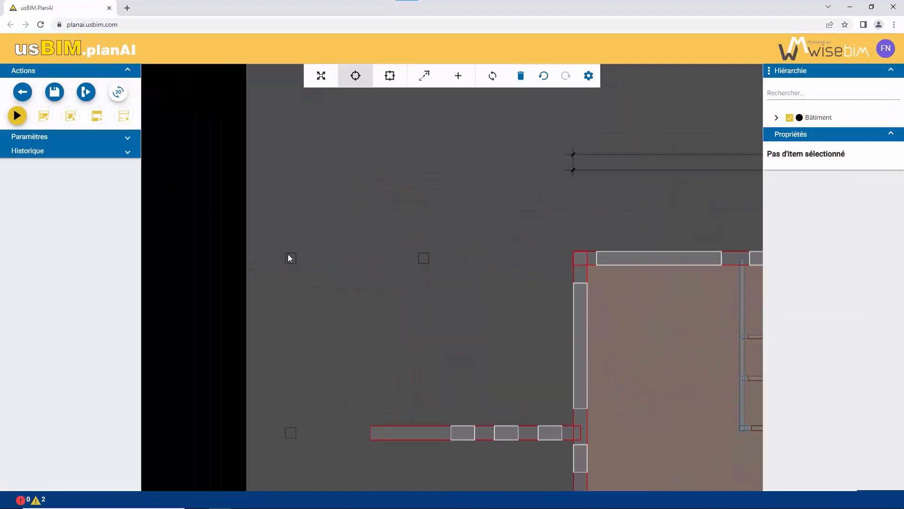
right_click(296, 262)
click(300, 259)
right_click(421, 257)
click(444, 288)
right_click(290, 434)
click(335, 469)
Position the copied columns on the three isolated posts left of the building and align them with the post outlines
click(290, 261)
click(423, 258)
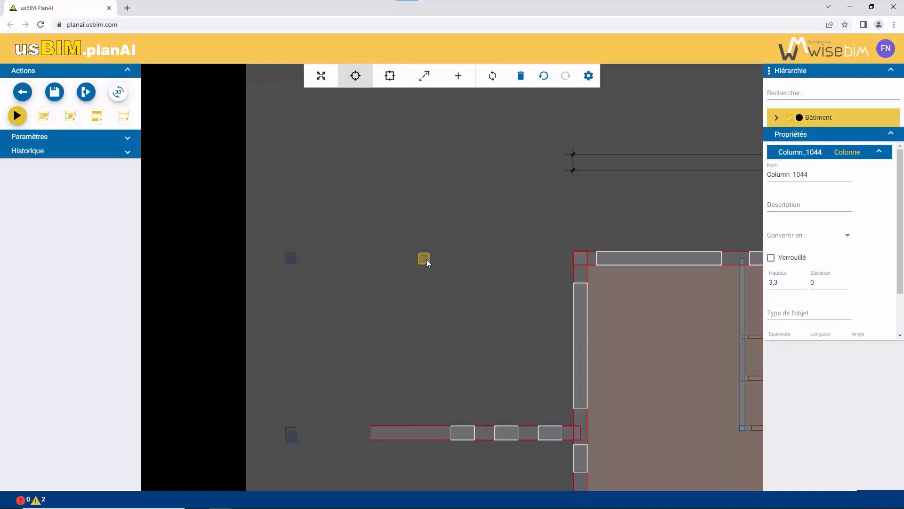
click(291, 436)
Rename the space of the large left room as "Open Space"
scroll(330, 435, down, 5)
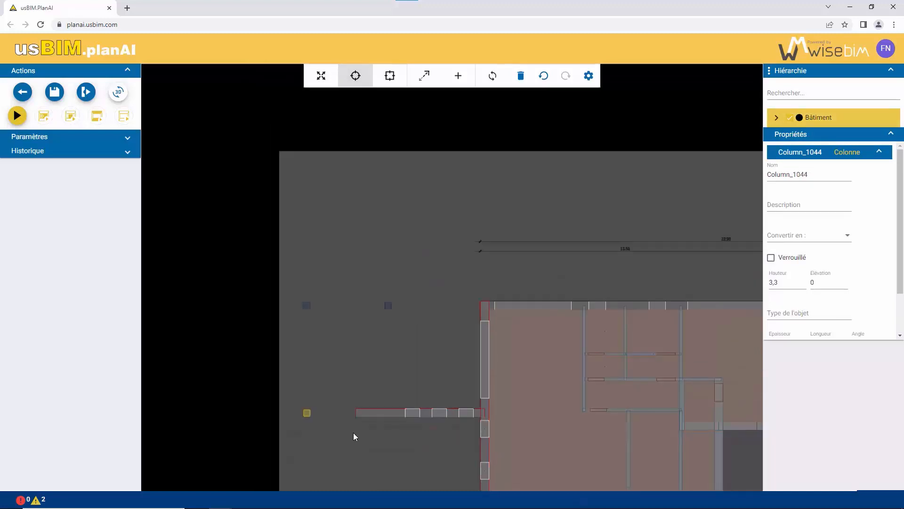
click(419, 351)
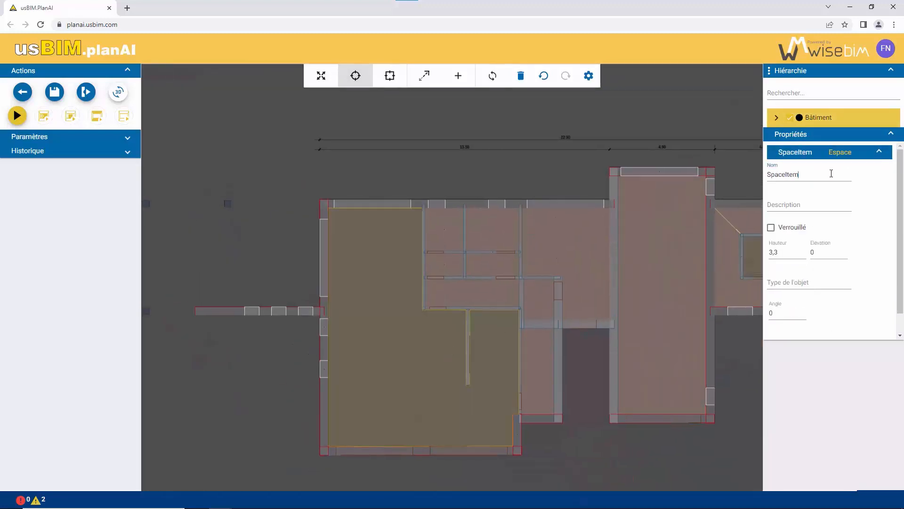
text(Open Space)
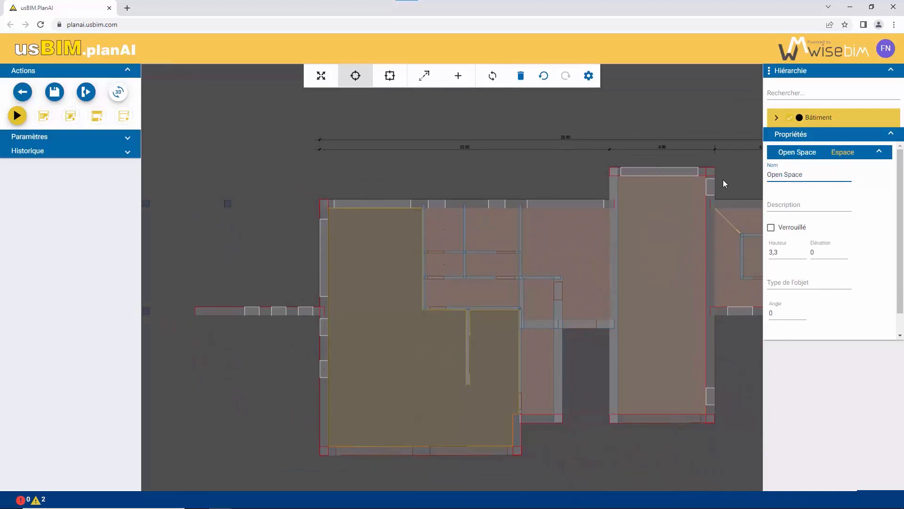
Add a ThermalTransmittance property with the value 0,1529 to the outer wall at the far right of the building
drag(700, 229, 518, 228)
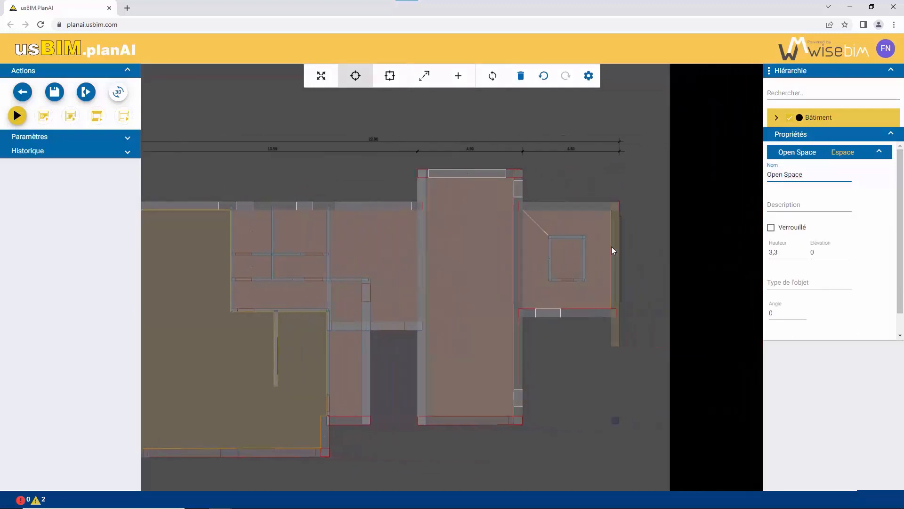
click(617, 323)
scroll(897, 221, down, 3)
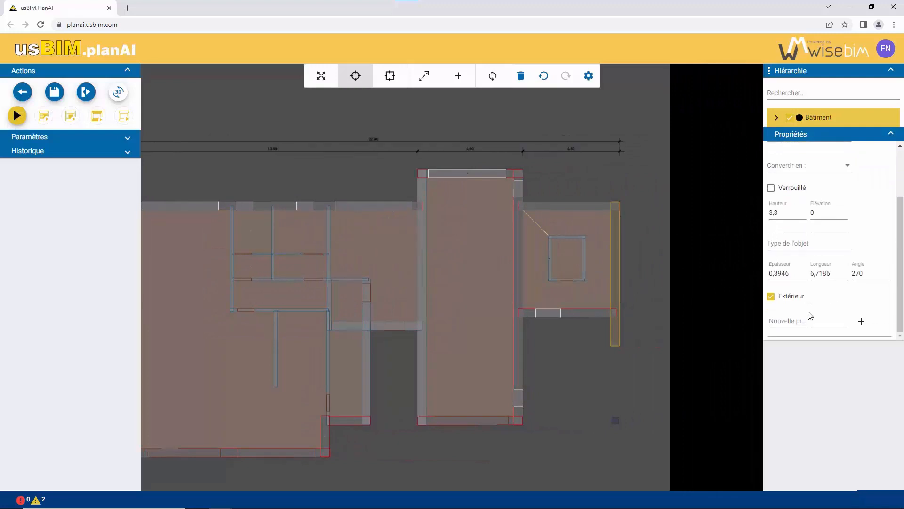
click(796, 324)
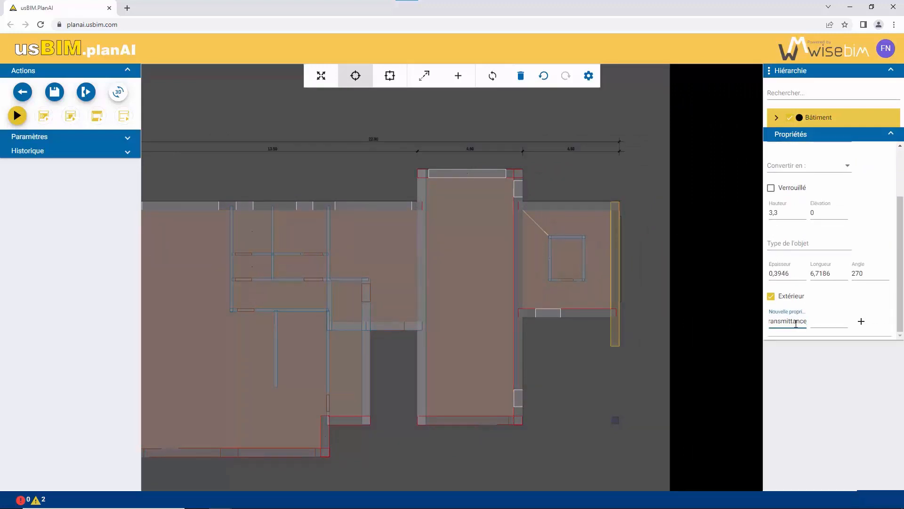
click(823, 323)
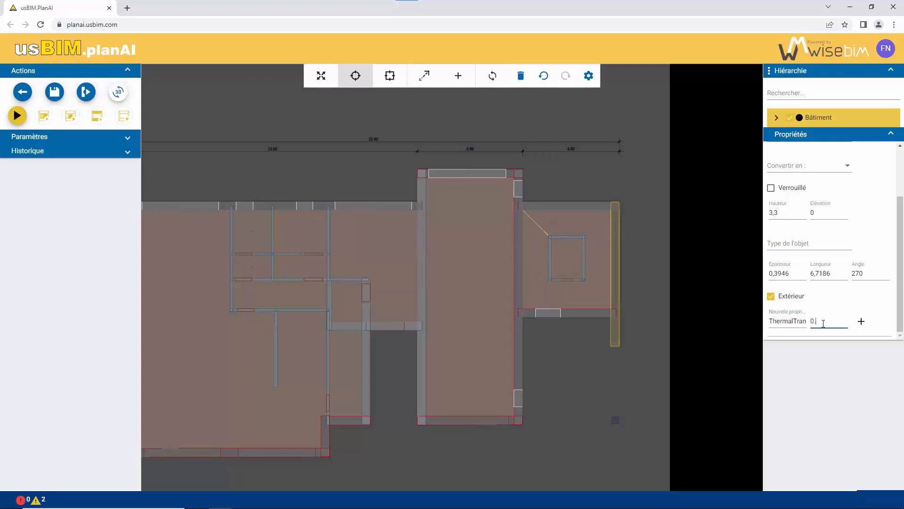
click(860, 322)
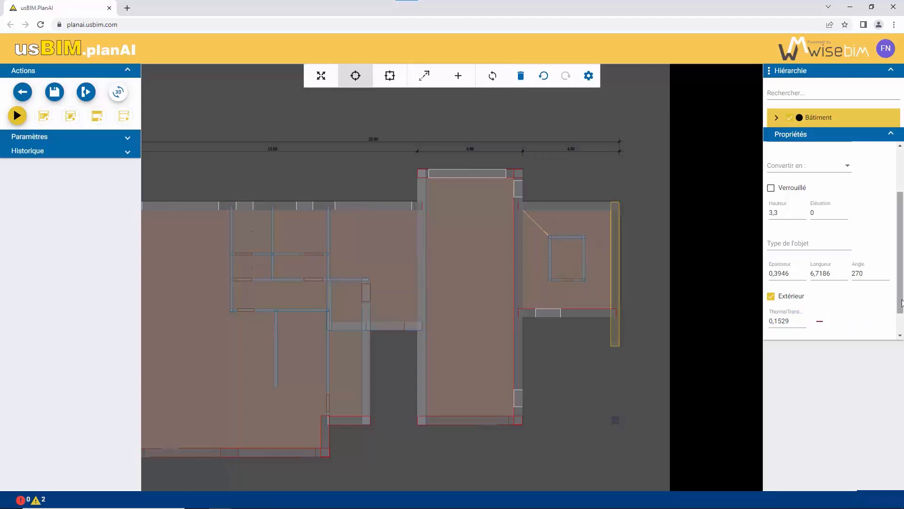
Set the plan opacity slightly above half and the scene opacity slightly below half in the editor settings
click(589, 76)
drag(680, 136, 706, 133)
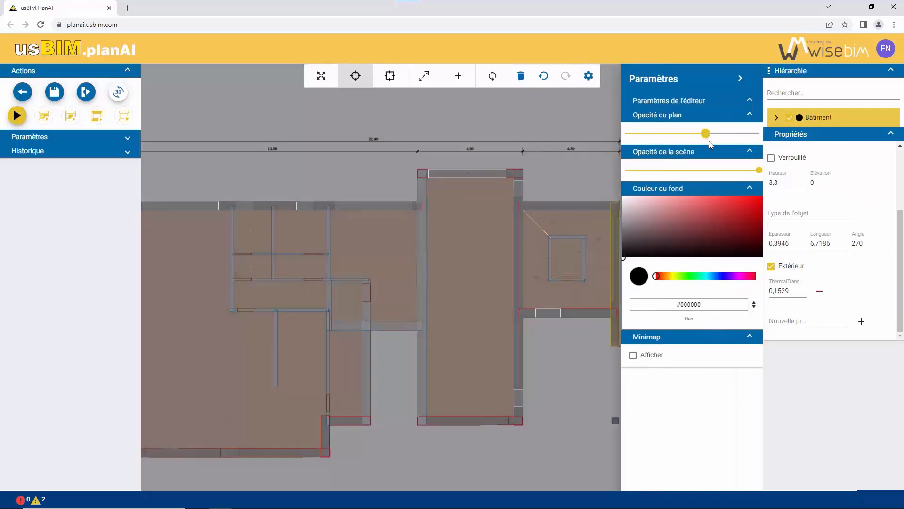
drag(759, 170, 685, 170)
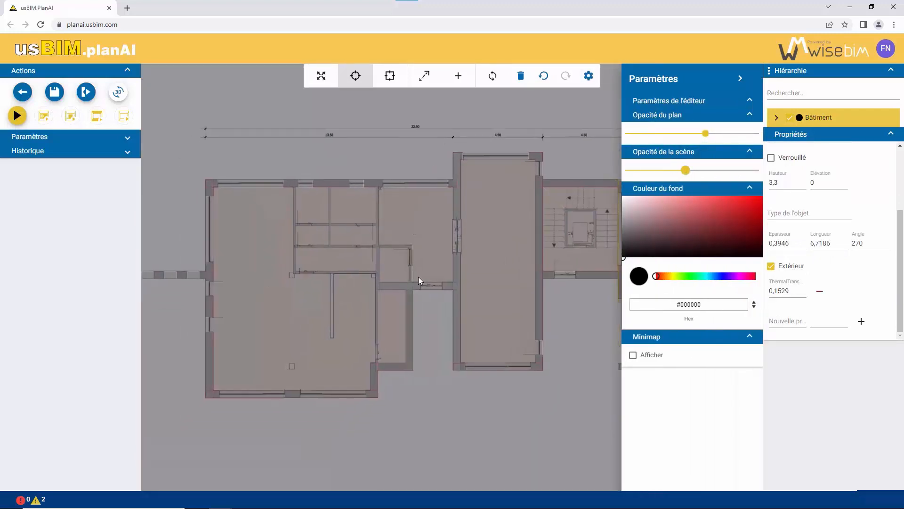
click(589, 76)
Shorten the thick vertical wall overlapping the small central room's door so its upper end stops at the horizontal wall below
scroll(388, 267, up, 5)
scroll(388, 267, up, 3)
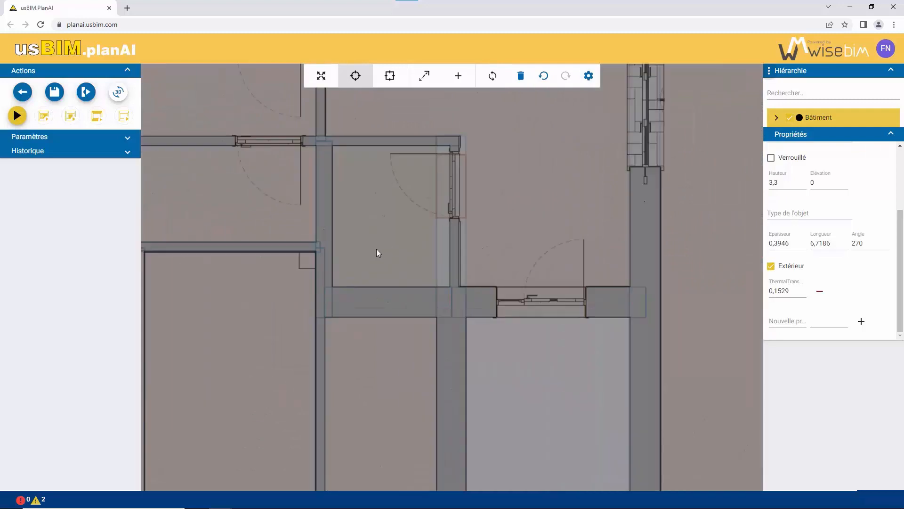
drag(377, 248, 477, 279)
click(552, 278)
drag(557, 168, 555, 197)
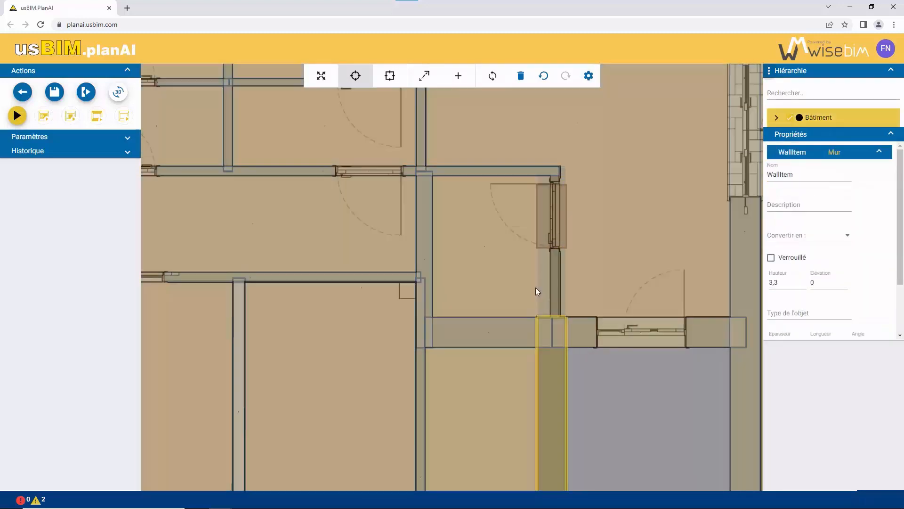
Adjust the edges of the small central room's space and the adjoining space to the faces of the thin partition
click(535, 283)
drag(535, 282, 561, 277)
click(565, 278)
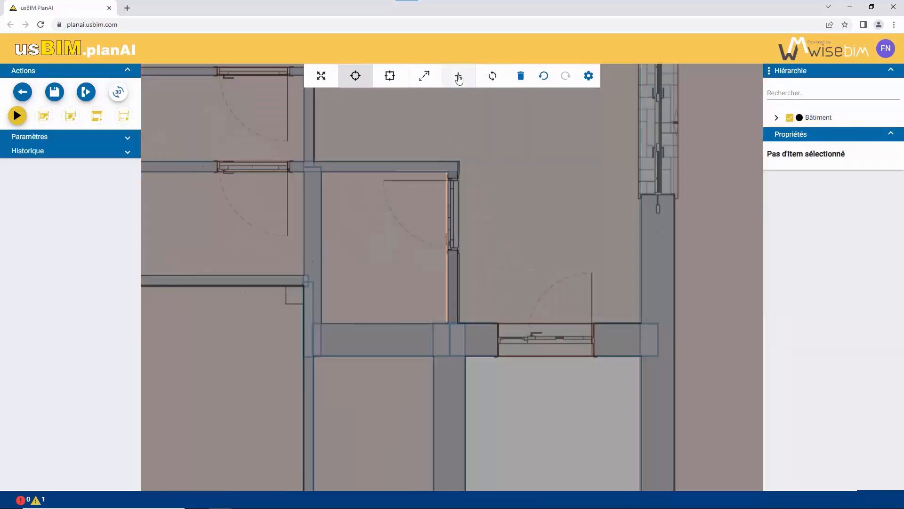
Draw a wall about 1.95 m long over the small room's thin right-hand partition and set its thickness to 0,1
click(458, 76)
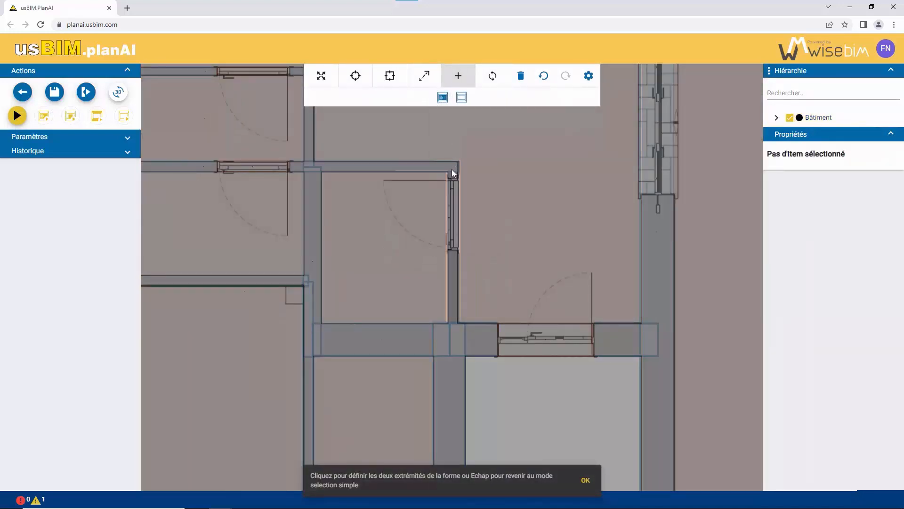
click(452, 325)
click(456, 278)
scroll(874, 264, down, 2)
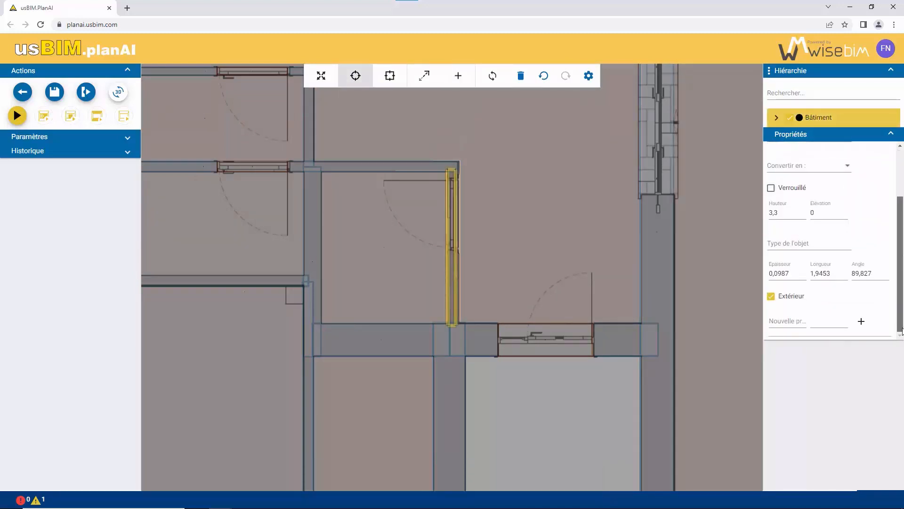
drag(804, 278, 770, 274)
text(0,1)
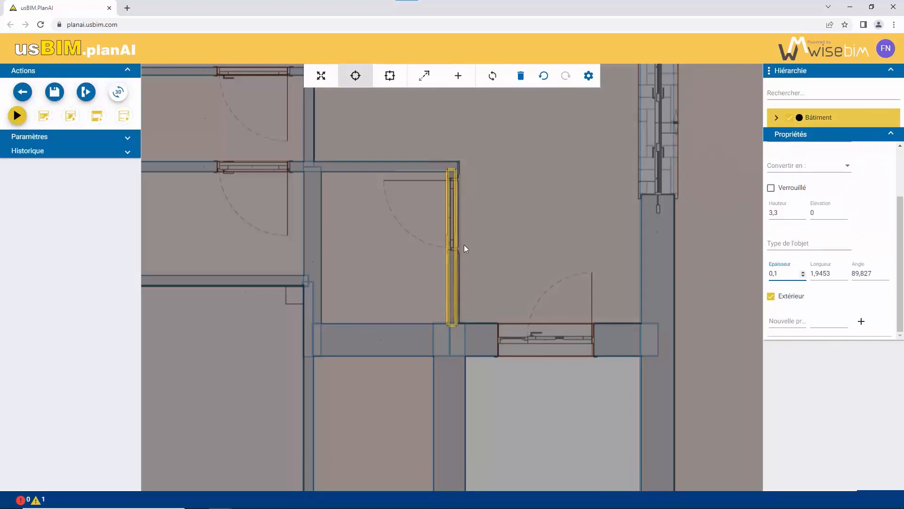
Insert a door about 0.86 m wide in the new partition wall at the opening drawn on the plan
click(458, 76)
click(443, 97)
click(448, 163)
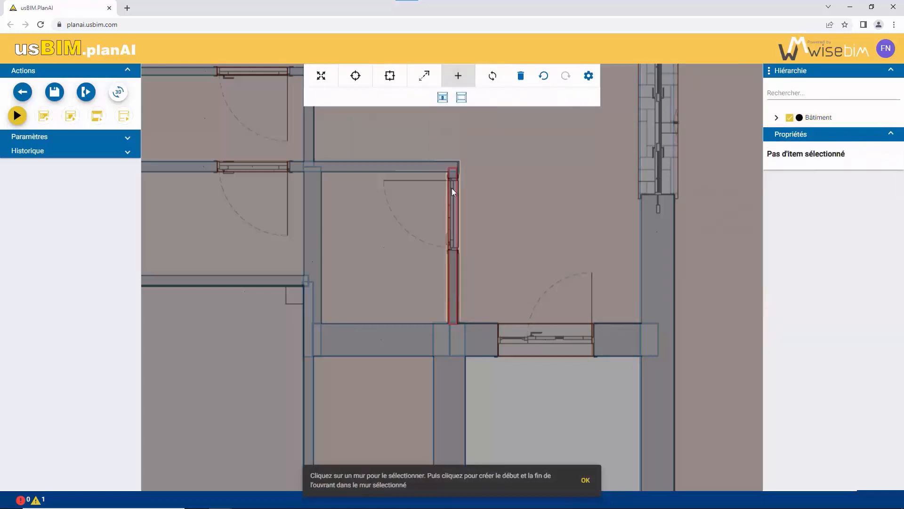
click(453, 196)
click(452, 247)
Set the new door's hinges to left (Gauche) and interior (Intérieur) and its length to 1
scroll(829, 235, down, 2)
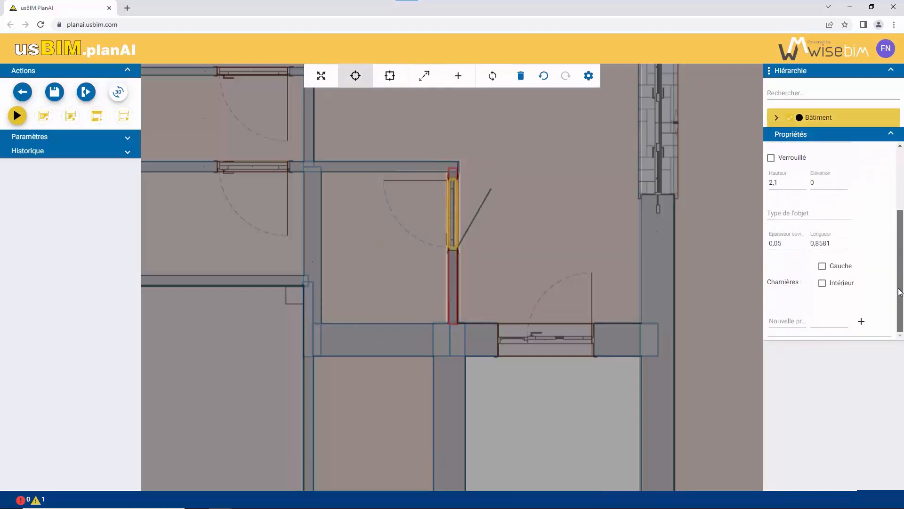
click(823, 267)
click(822, 283)
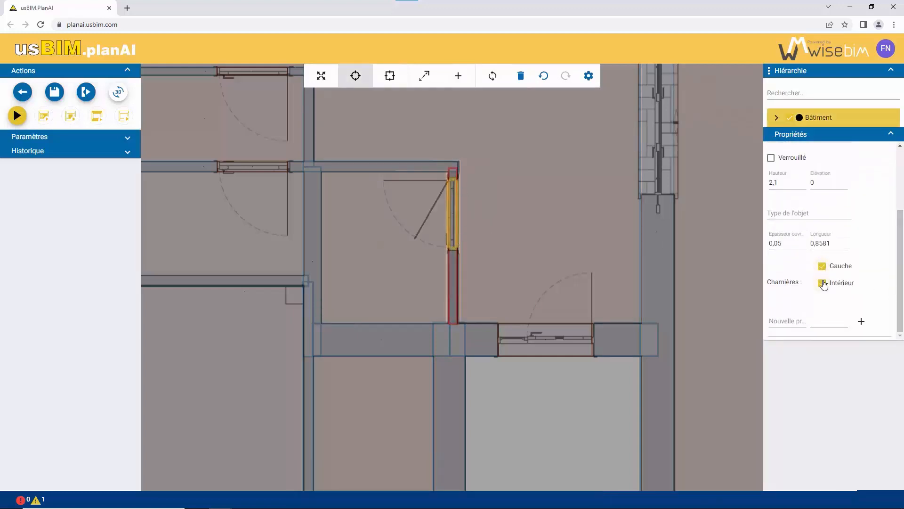
click(834, 244)
text(1)
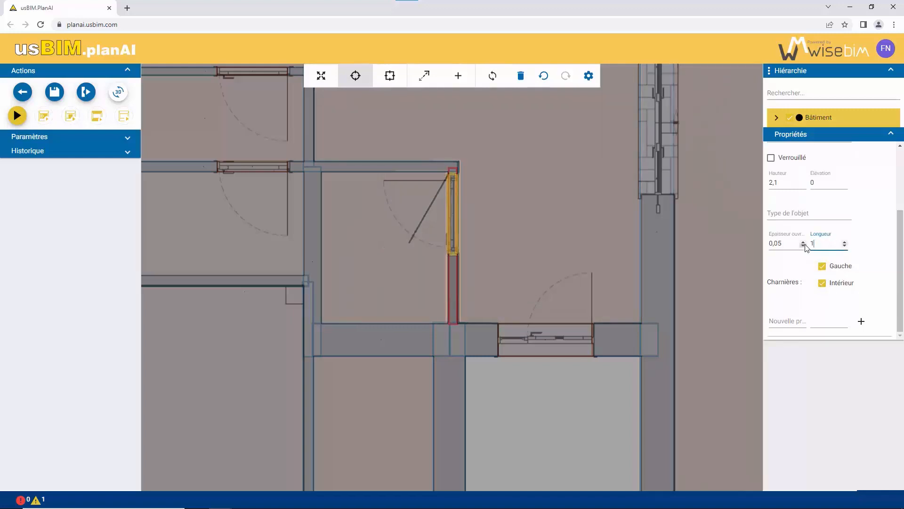
Display the whole building model in 3D
scroll(320, 335, down, 10)
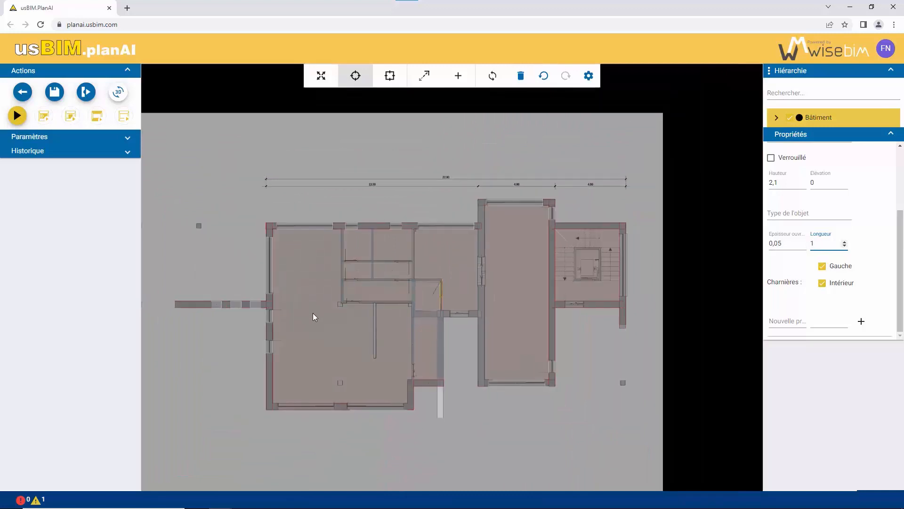
middle_drag(311, 314, 372, 295)
click(118, 91)
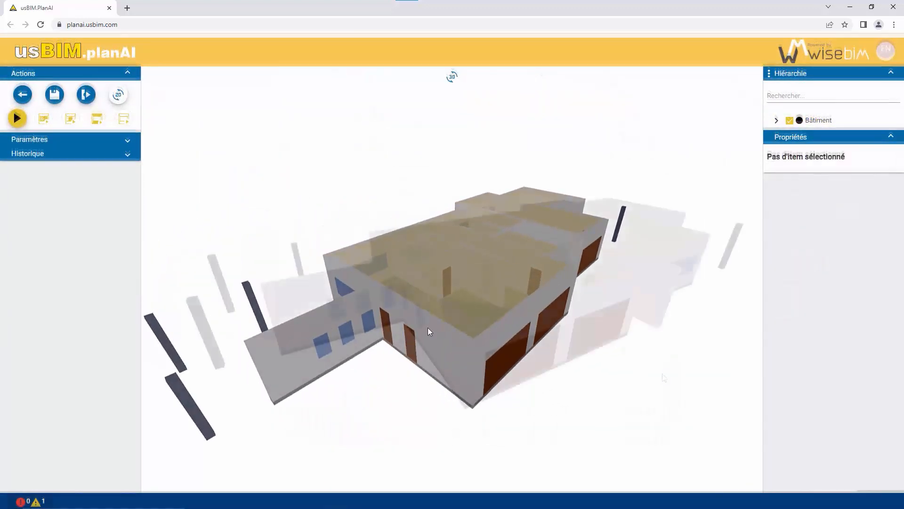
Show the hierarchy by category and check visibility control by hiding and restoring a wall and the doors (Portes) category
click(769, 72)
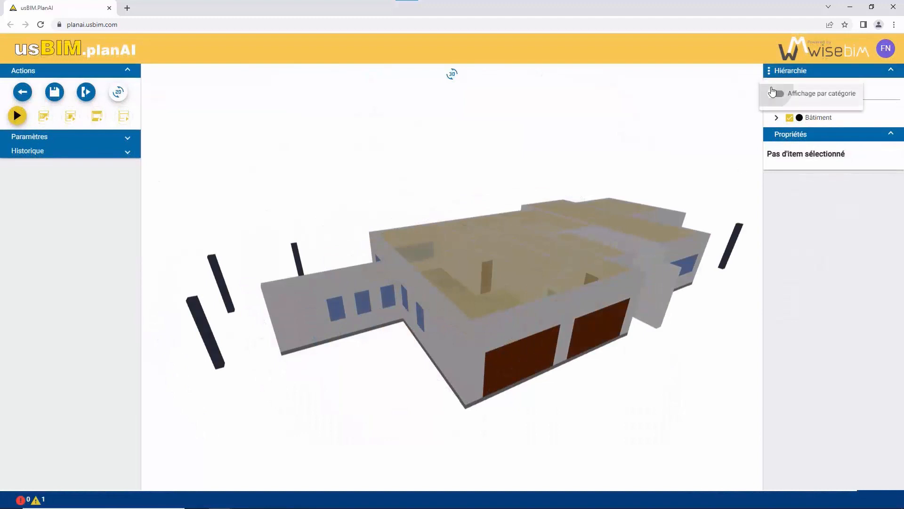
click(791, 92)
click(777, 118)
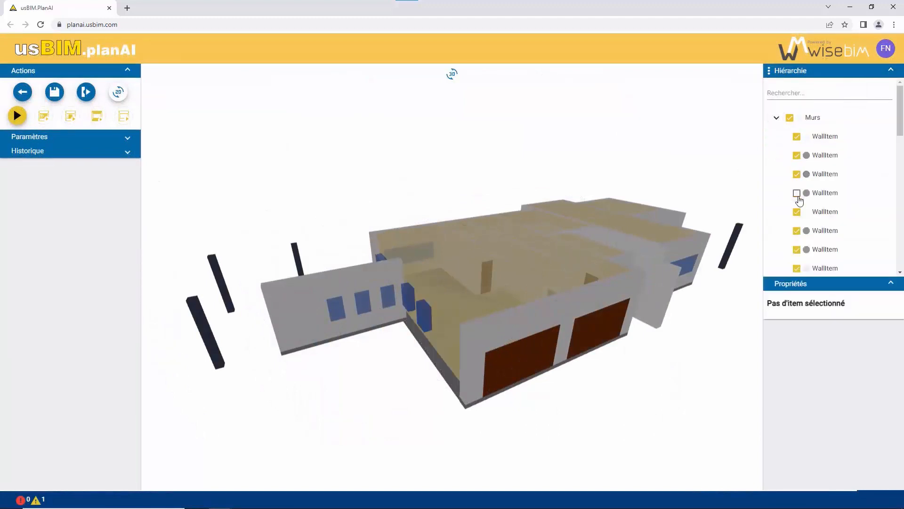
drag(899, 122, 898, 253)
click(790, 211)
click(790, 211)
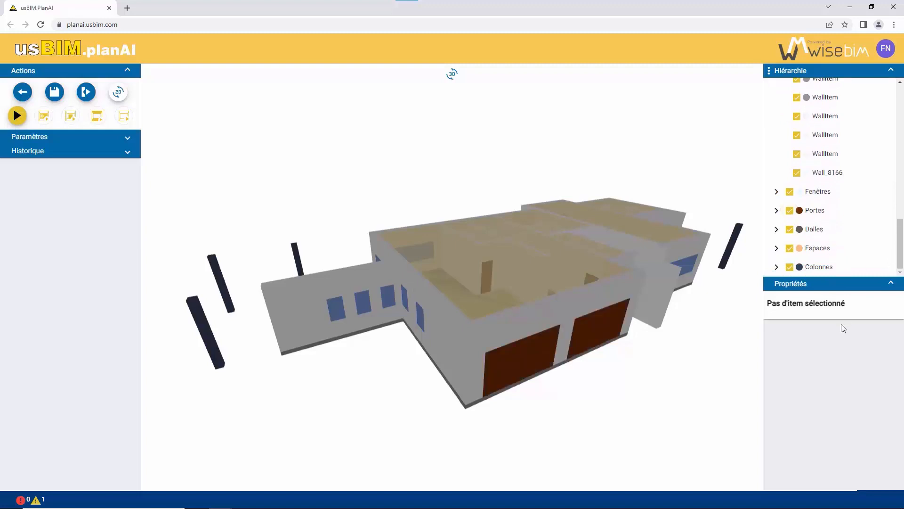
Export the model in IFC (3D BIM) format with wall junctions managed (Avec)
click(87, 92)
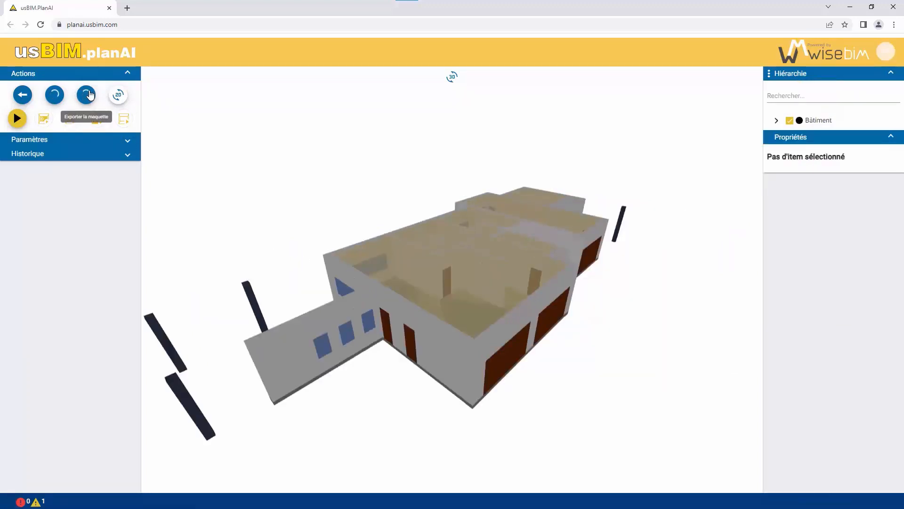
click(490, 178)
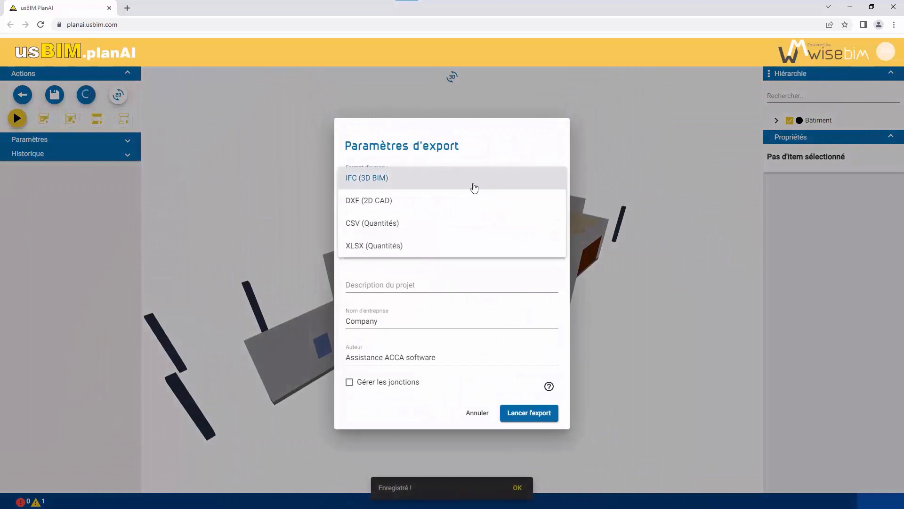
click(434, 183)
click(351, 383)
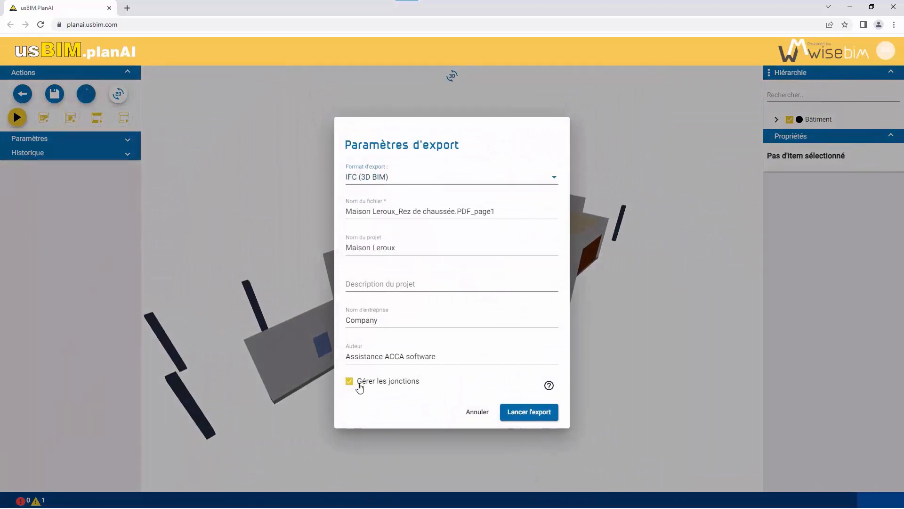
click(549, 386)
click(354, 346)
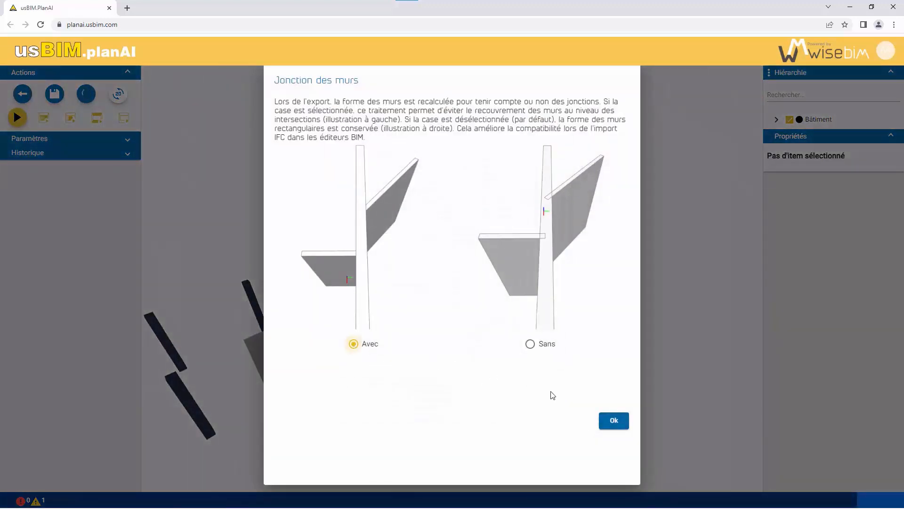
click(613, 421)
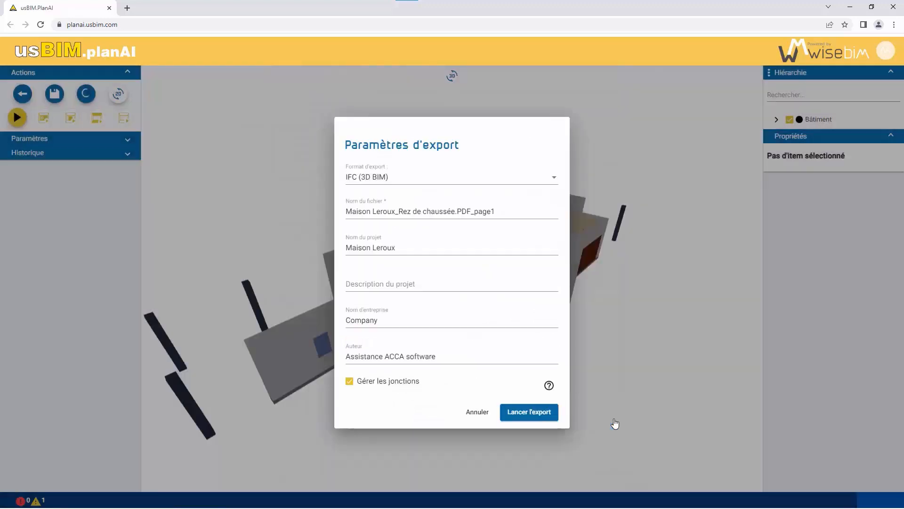
click(538, 416)
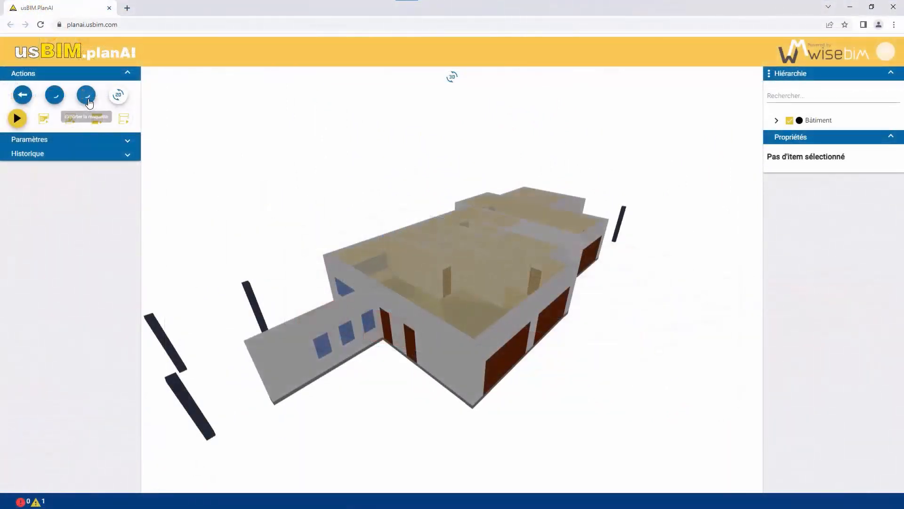
Export the model's quantities in XLSX (Quantités) format
click(87, 95)
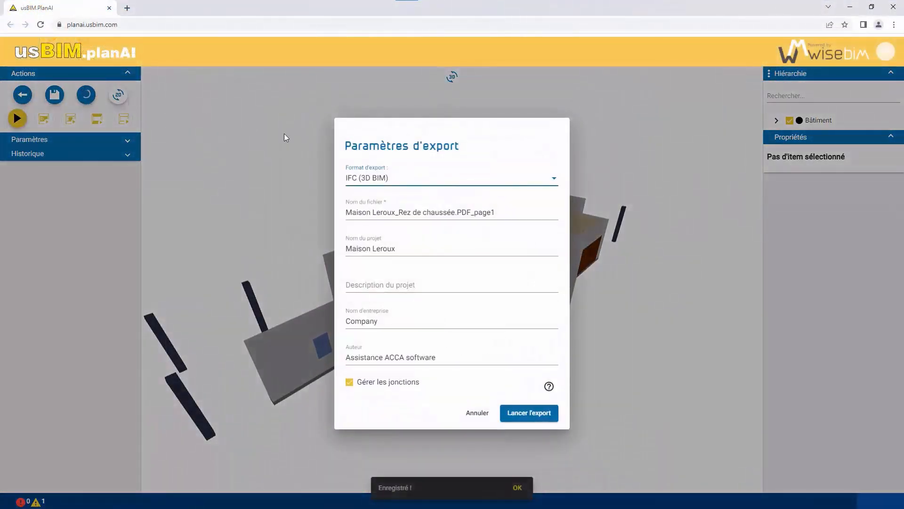
click(476, 182)
click(390, 250)
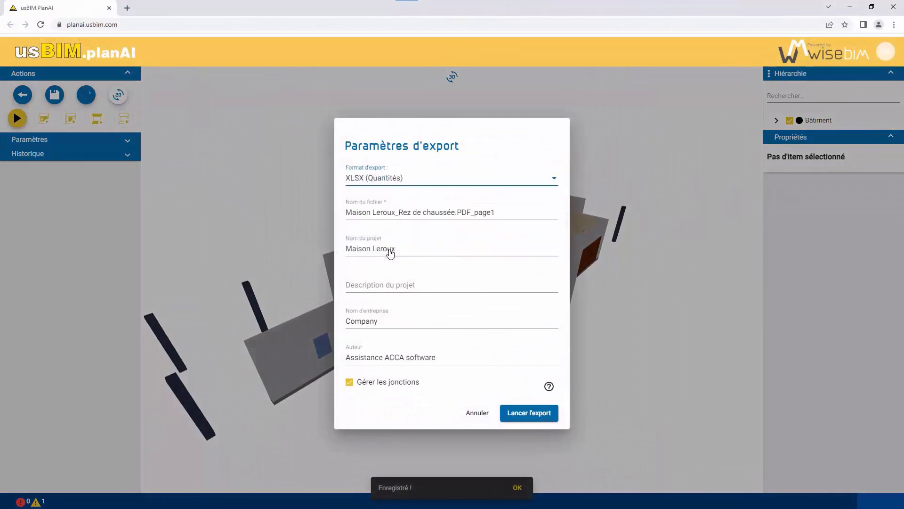
click(521, 414)
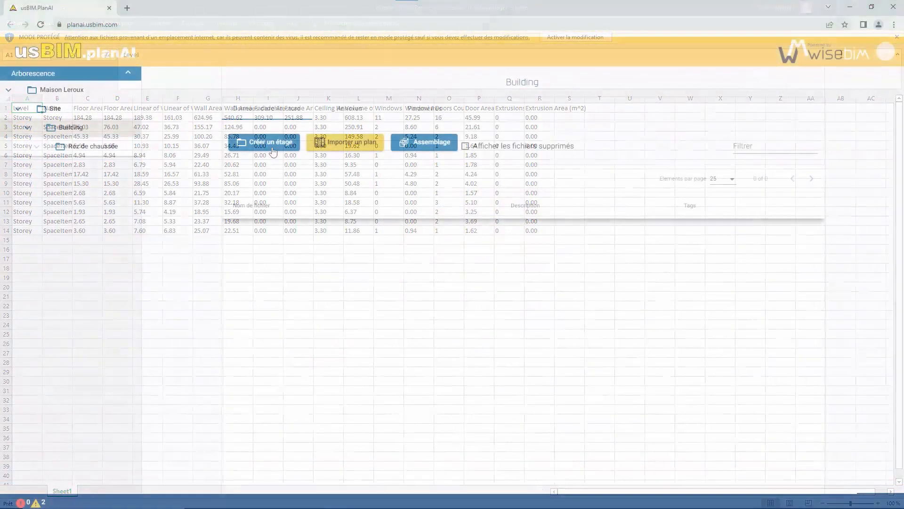
Create a storey named Premier Étage under Building and open it in the project tree
click(266, 142)
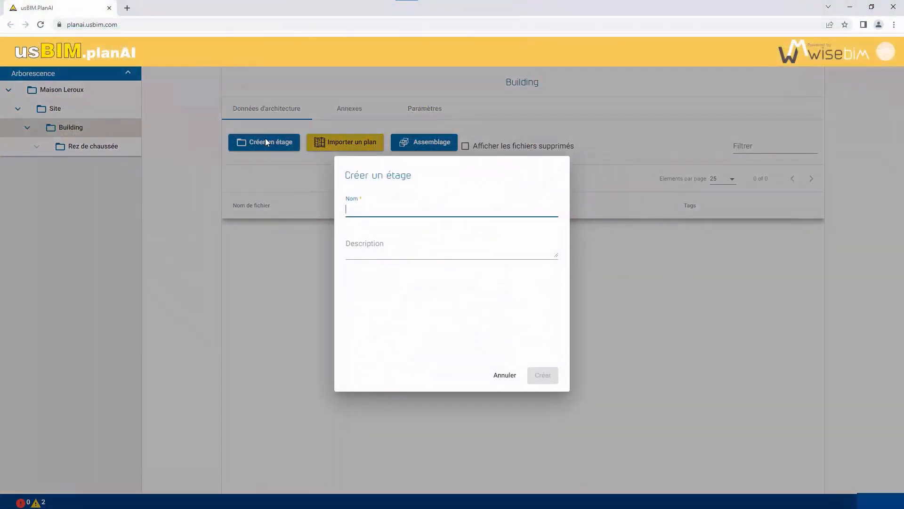
text(Premier Etage)
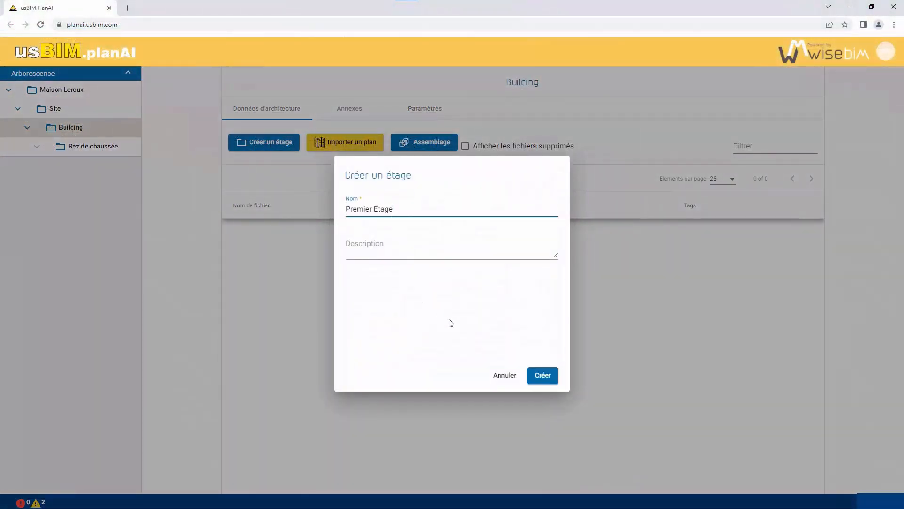
click(537, 377)
click(70, 147)
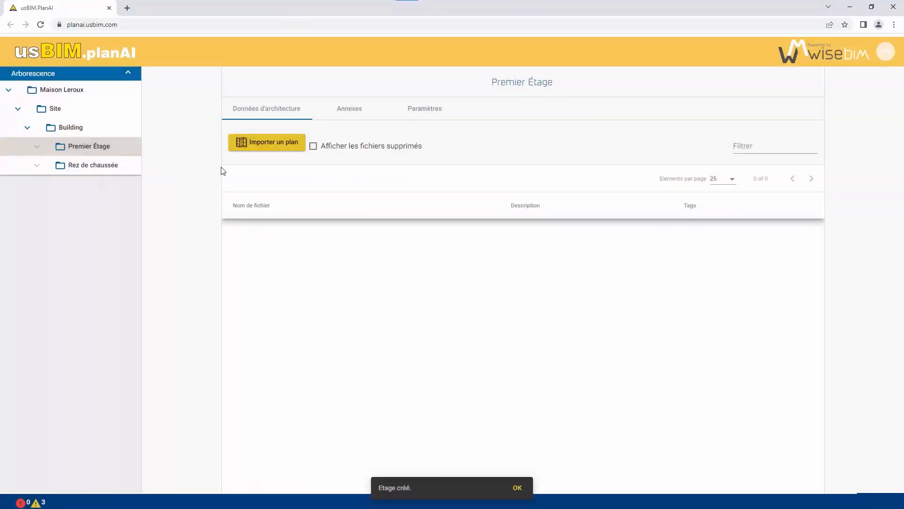
Import the plan file Maison Leroux_Premier Étage.PDF into the Premier Étage storey
click(271, 147)
click(262, 135)
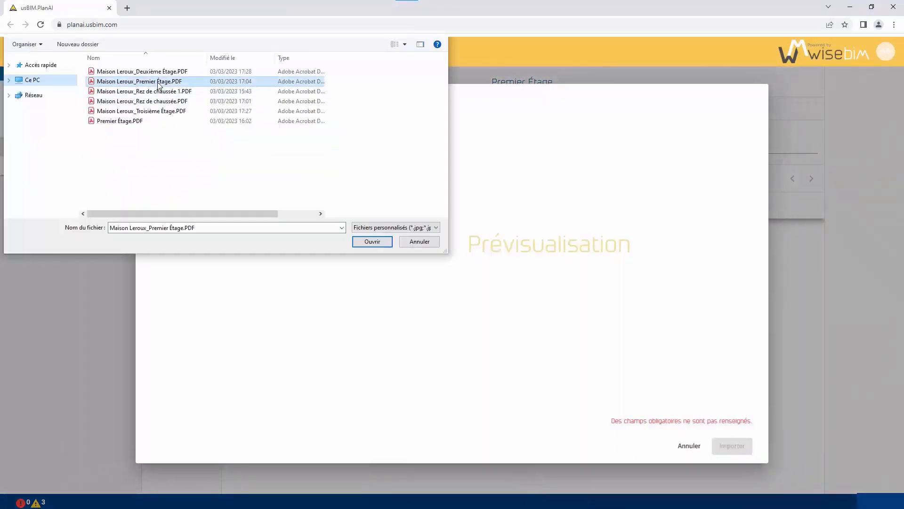
click(369, 240)
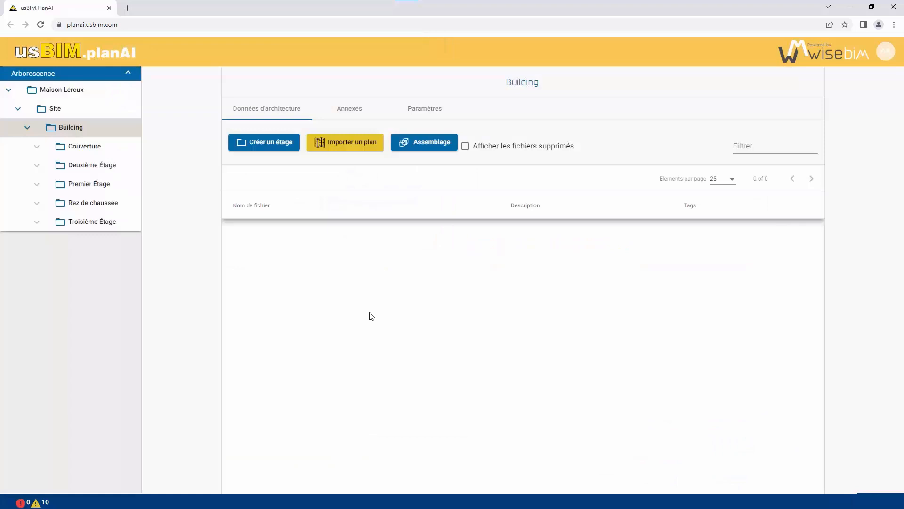
Start a building assembly and add the Rez de chaussée, Premier Étage, Deuxième Étage and both Troisième Étage plans in ascending order
click(420, 146)
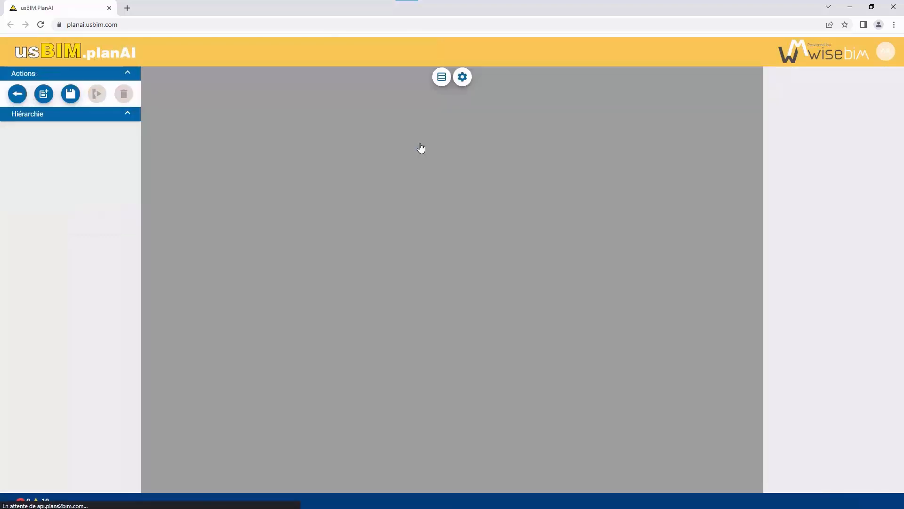
click(408, 158)
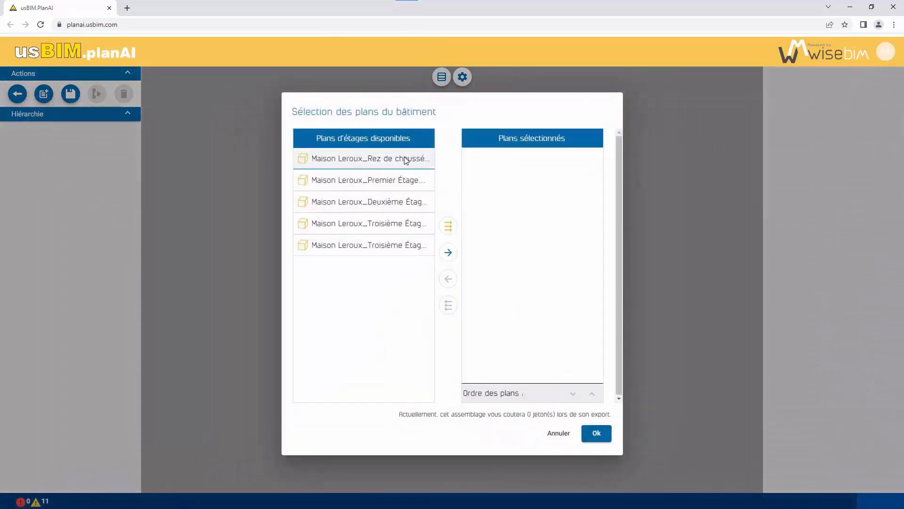
click(447, 252)
click(406, 181)
click(448, 253)
click(406, 201)
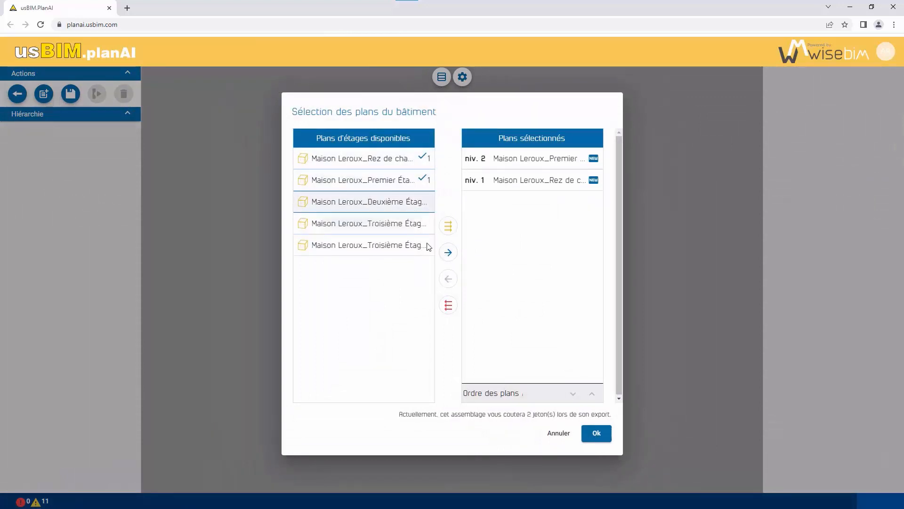
click(448, 252)
click(405, 223)
click(448, 252)
click(419, 254)
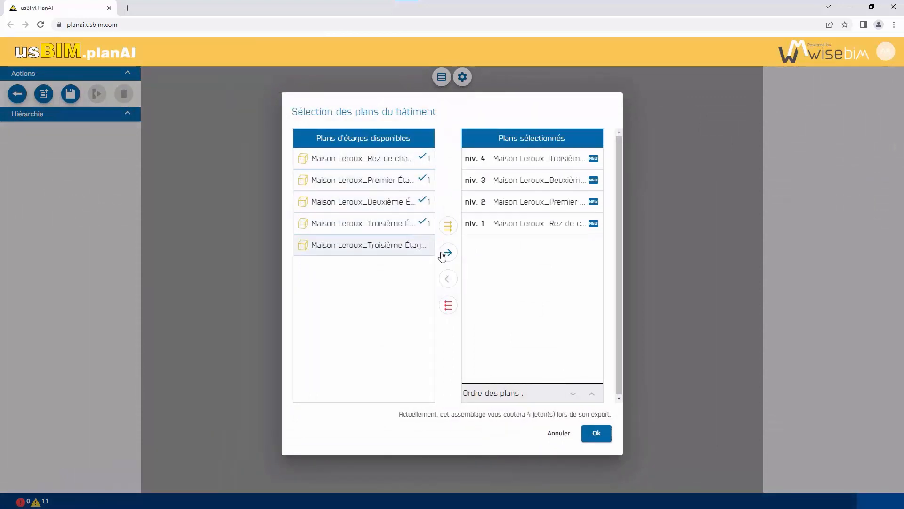
click(447, 252)
click(603, 434)
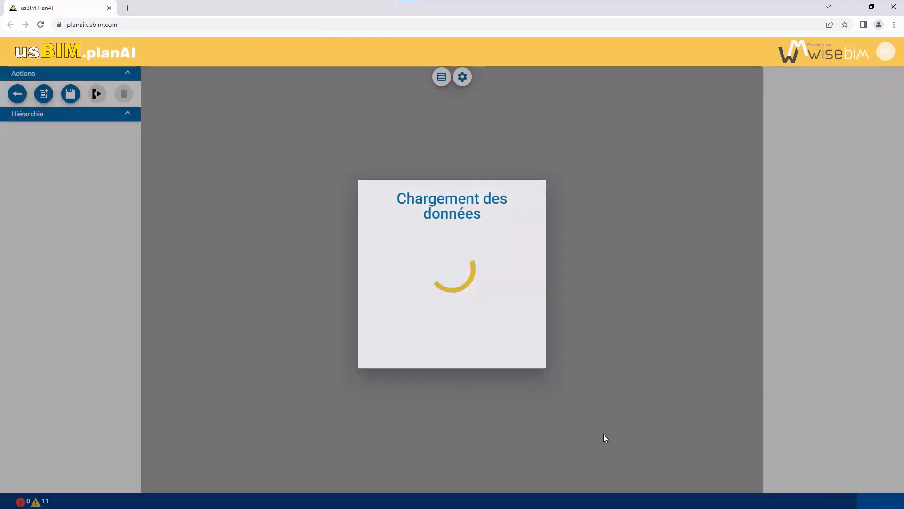
Hide the plan images of the four upper levels and the models of the Deuxième Étage and both Troisième Étage levels
scroll(537, 230, down, 3)
scroll(599, 215, down, 3)
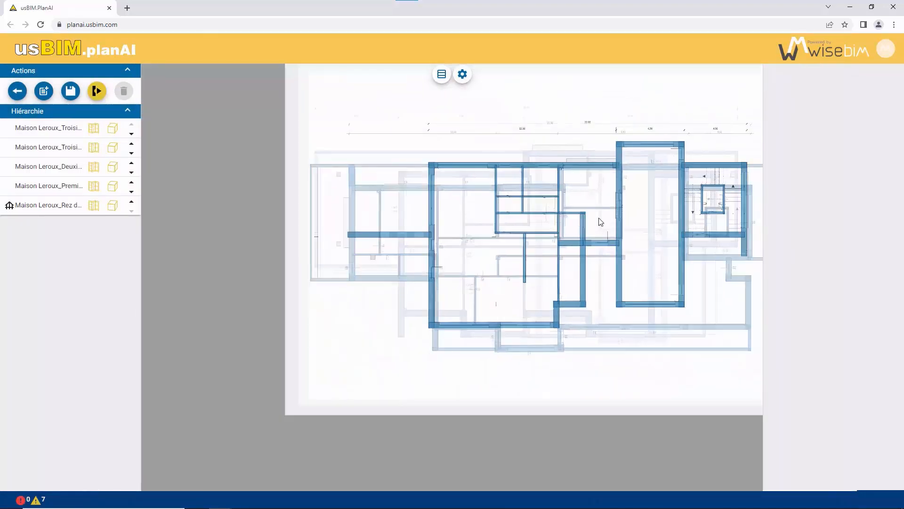
click(94, 186)
click(95, 165)
click(95, 147)
click(94, 130)
click(112, 129)
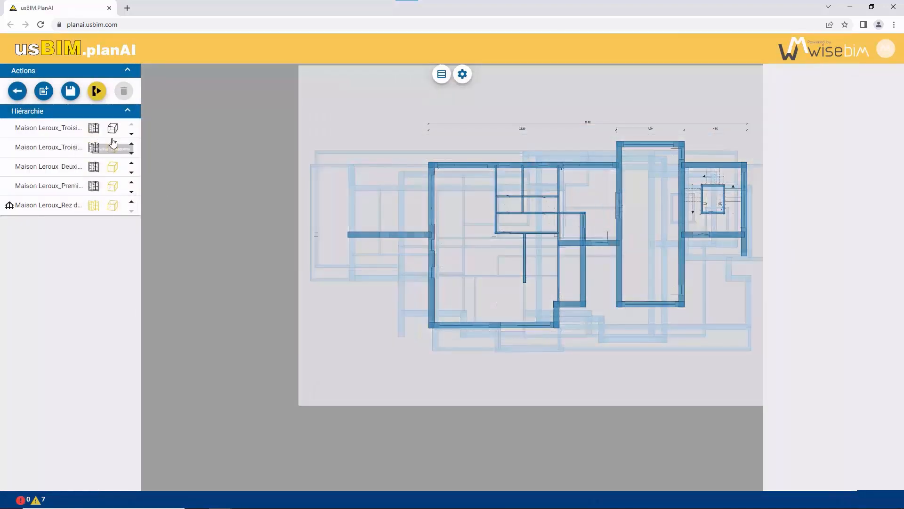
click(113, 147)
click(114, 167)
Move the Premier Étage and Deuxième Étage levels to align their lift shafts with the ground floor's
click(66, 187)
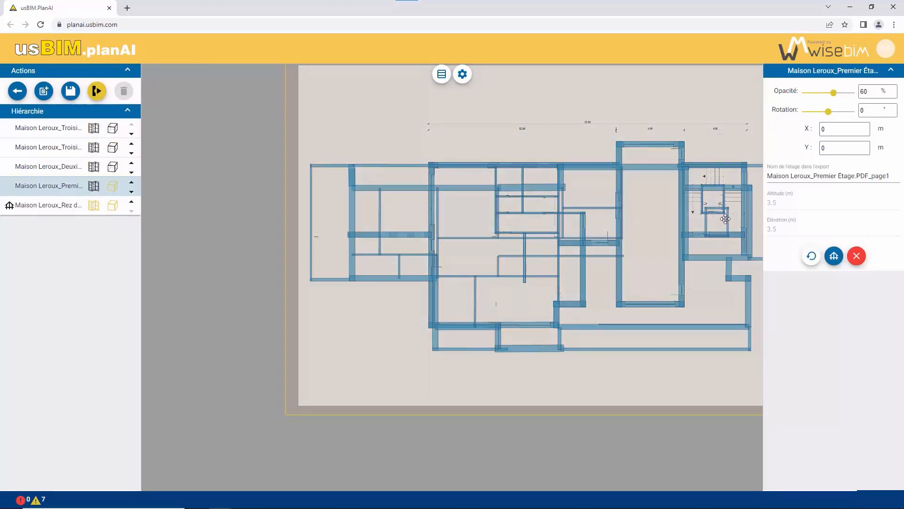
scroll(725, 218, up, 5)
scroll(672, 163, up, 3)
drag(668, 208, 650, 102)
click(66, 166)
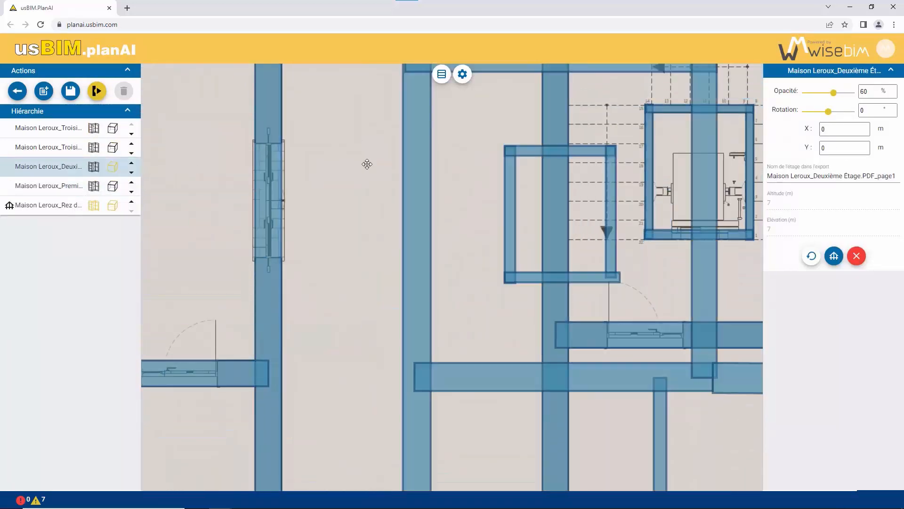
drag(509, 149, 291, 156)
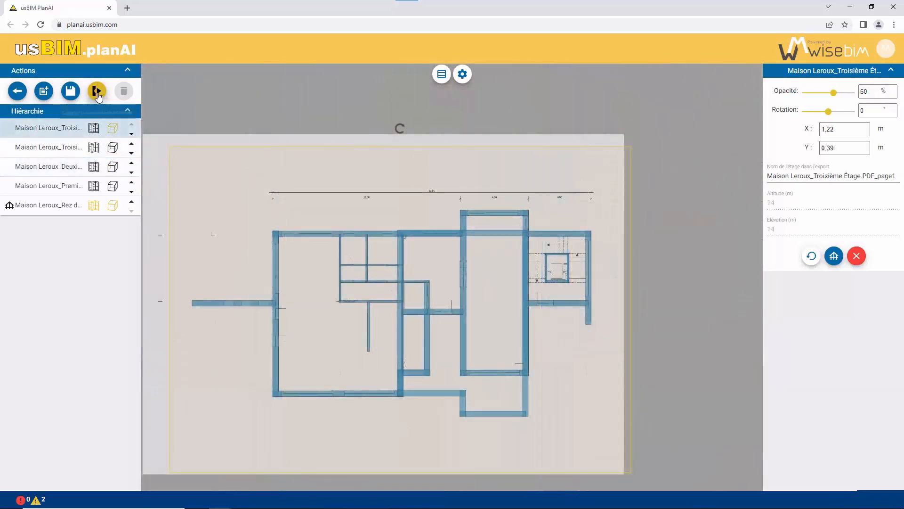
Export the assembly in IFC (3D BIM) format as Maison Leroux with junctions managed
click(97, 91)
click(363, 279)
text(Maison Leroux)
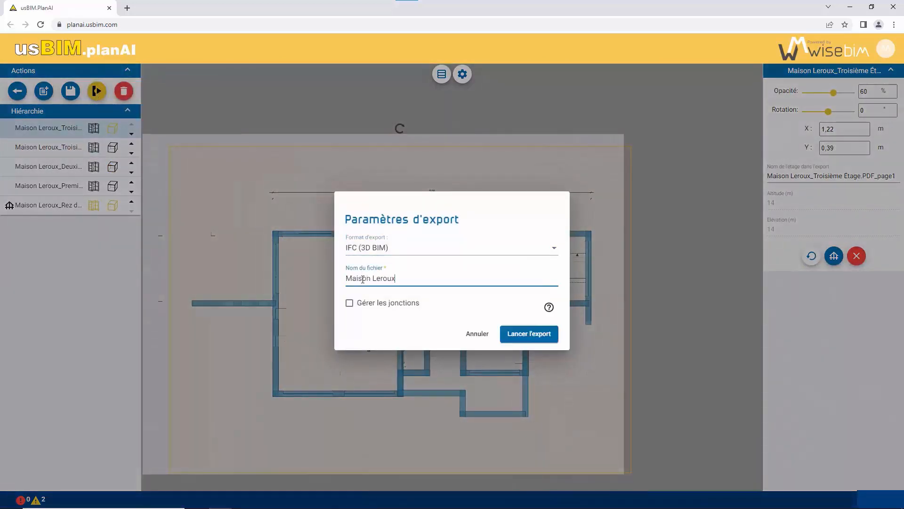
click(349, 303)
click(527, 334)
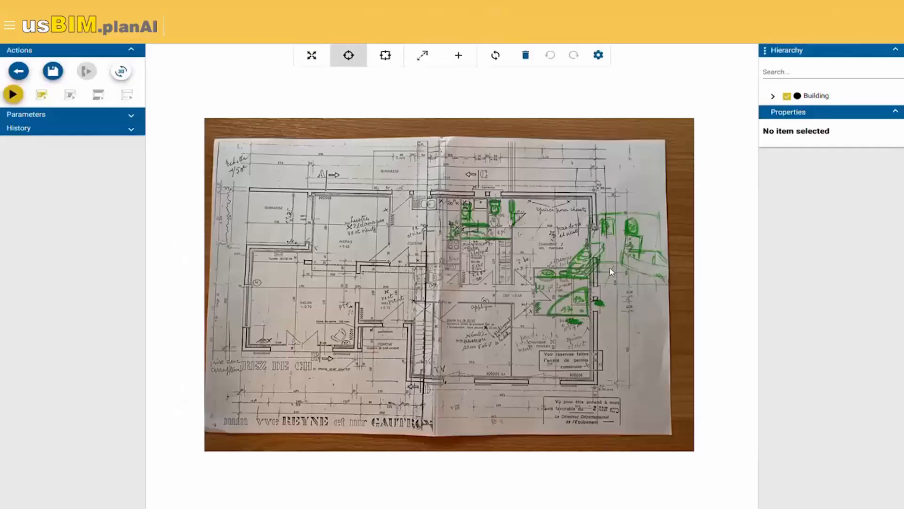
Calibrate the photographed plan's scale by fitting the scale segment to the hall's 250 dimension and setting the distance to 2.5 m
scroll(610, 270, up, 4)
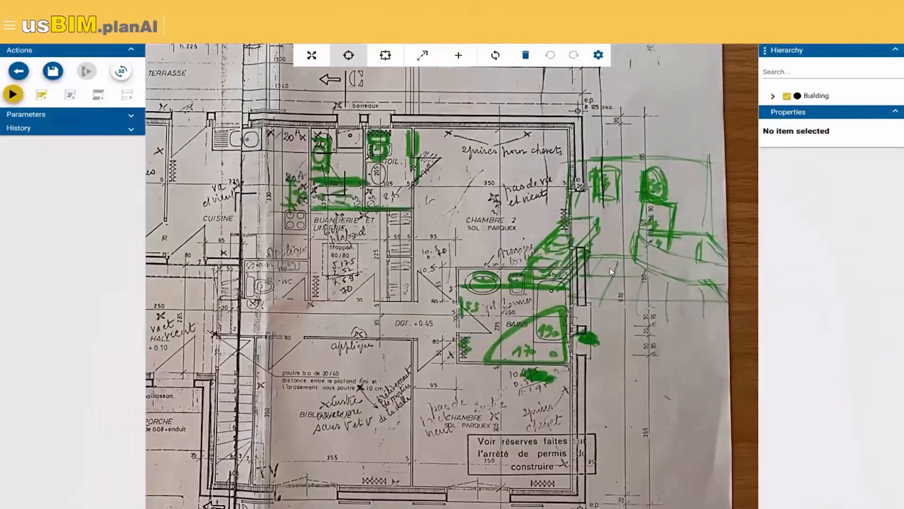
scroll(610, 270, down, 4)
scroll(409, 262, up, 2)
click(420, 61)
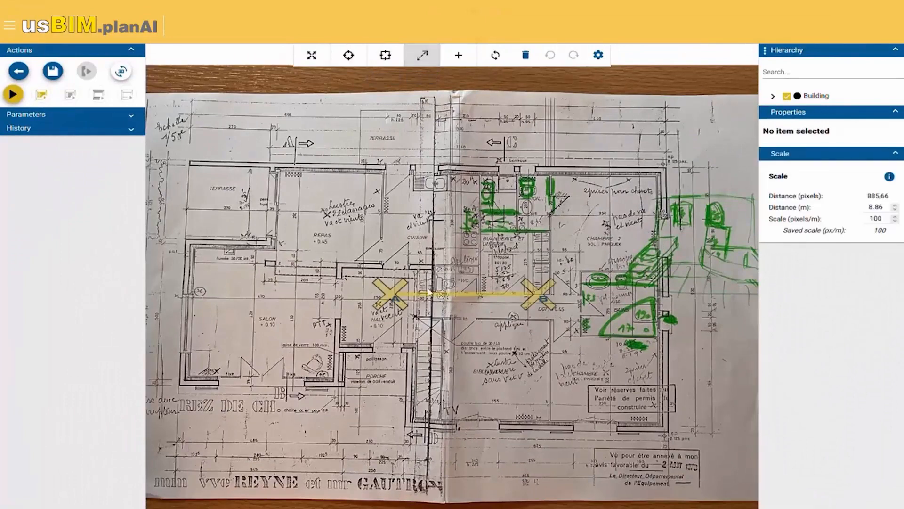
drag(432, 293, 347, 294)
scroll(328, 260, up, 4)
drag(323, 340, 468, 349)
drag(701, 353, 540, 358)
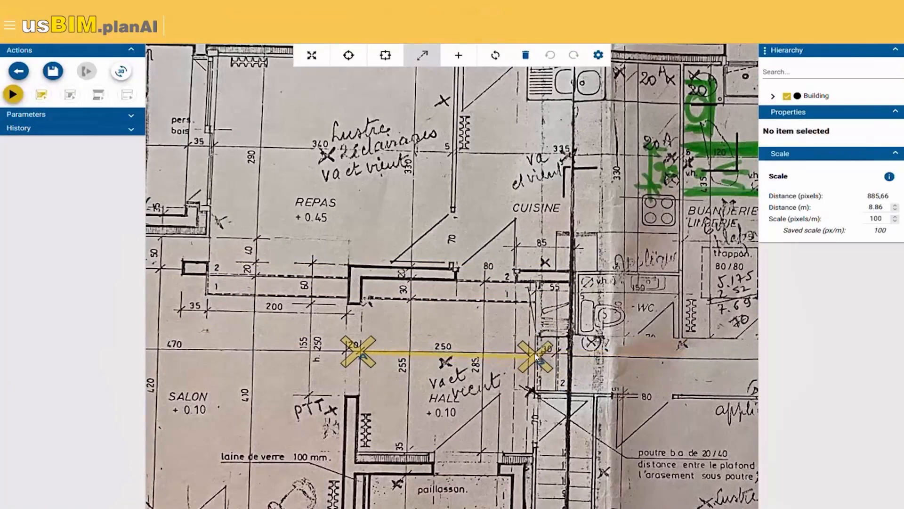
text(2.5)
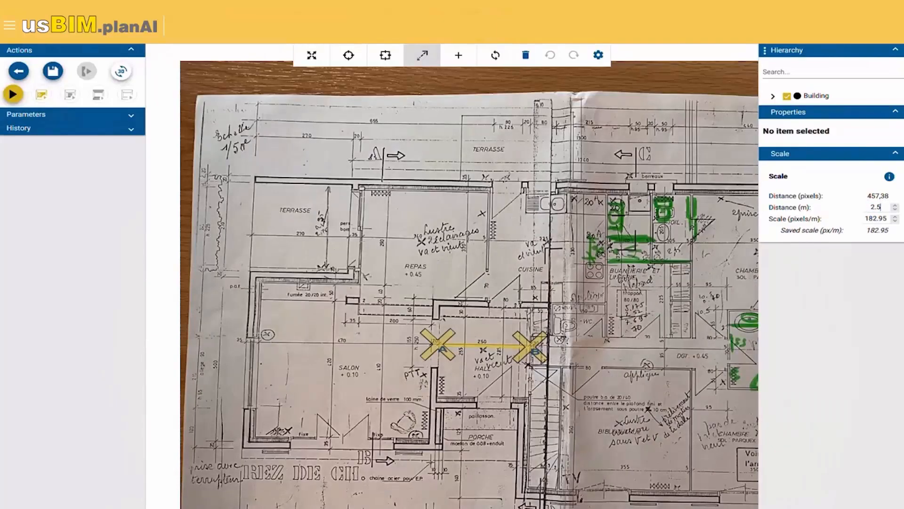
Run the automatic detection of building elements on the photographed plan
click(21, 99)
click(559, 416)
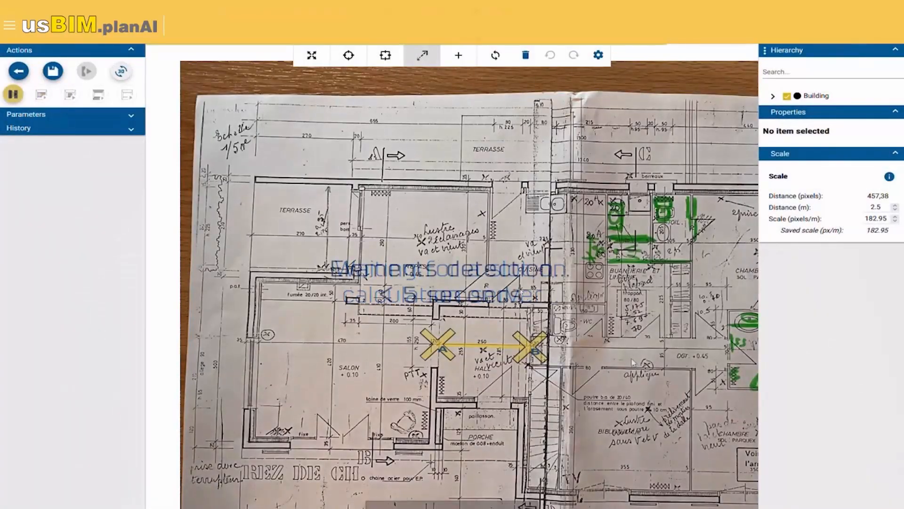
scroll(636, 360, up, 5)
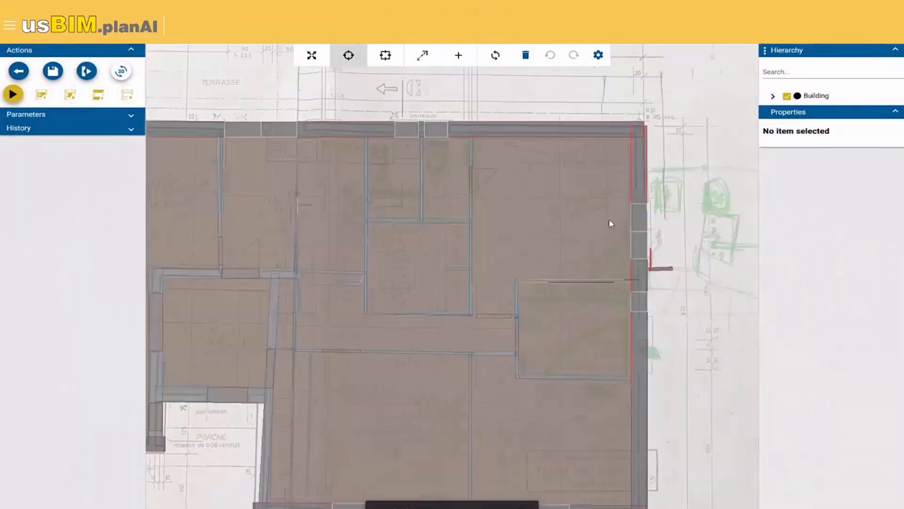
Adjust the scene opacity to about 70% in the editor settings
click(598, 55)
drag(667, 146, 753, 146)
click(711, 146)
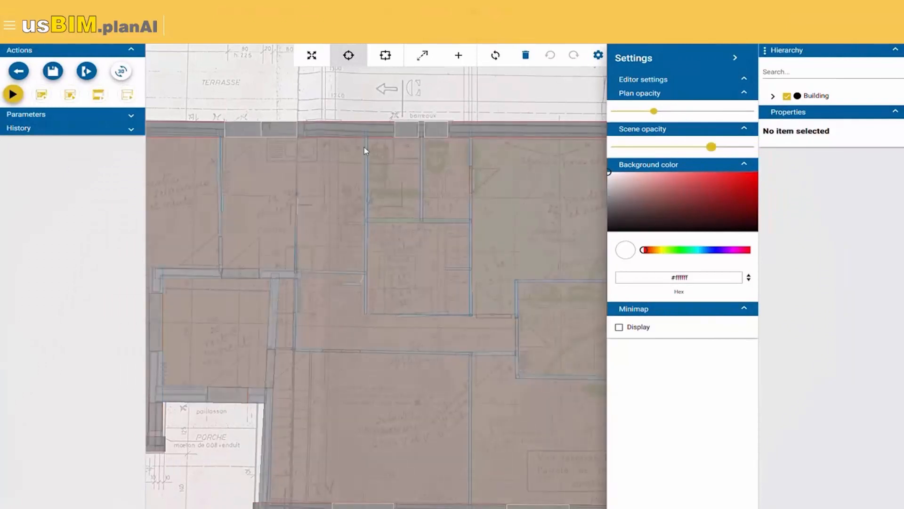
middle_drag(469, 234, 432, 90)
click(598, 55)
Examine the detected building in 3D from several angles and return to the 2D plan
click(121, 71)
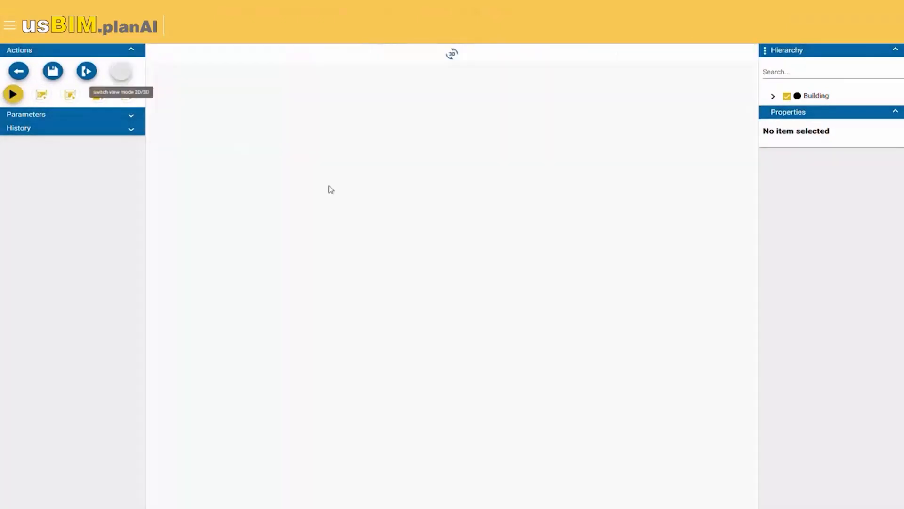
drag(377, 202, 440, 81)
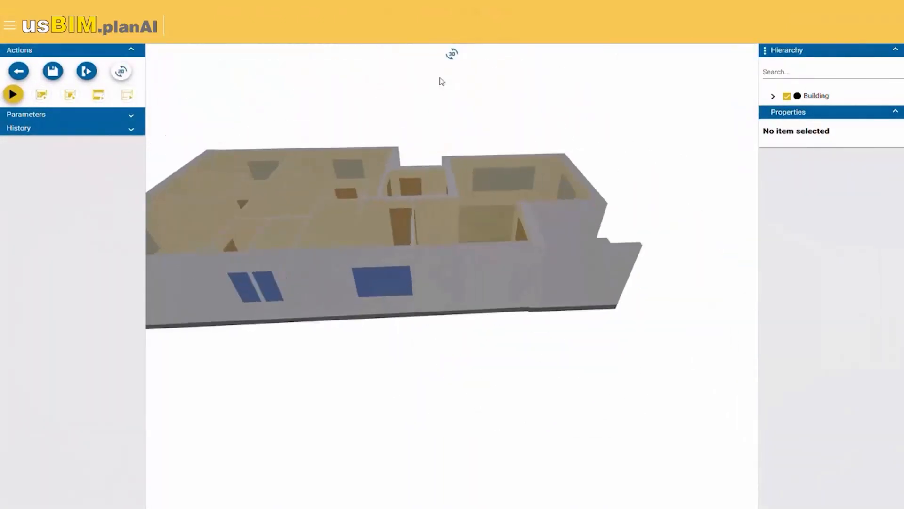
click(123, 72)
Modify the properties of the wide opening in the Salon's lower exterior wall and save the model
scroll(462, 222, down, 1)
middle_drag(193, 284, 382, 339)
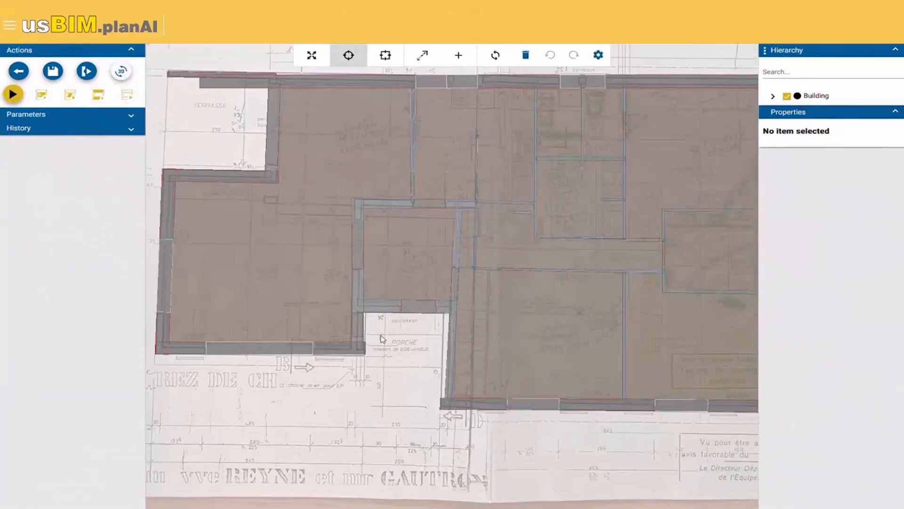
middle_drag(403, 382, 506, 397)
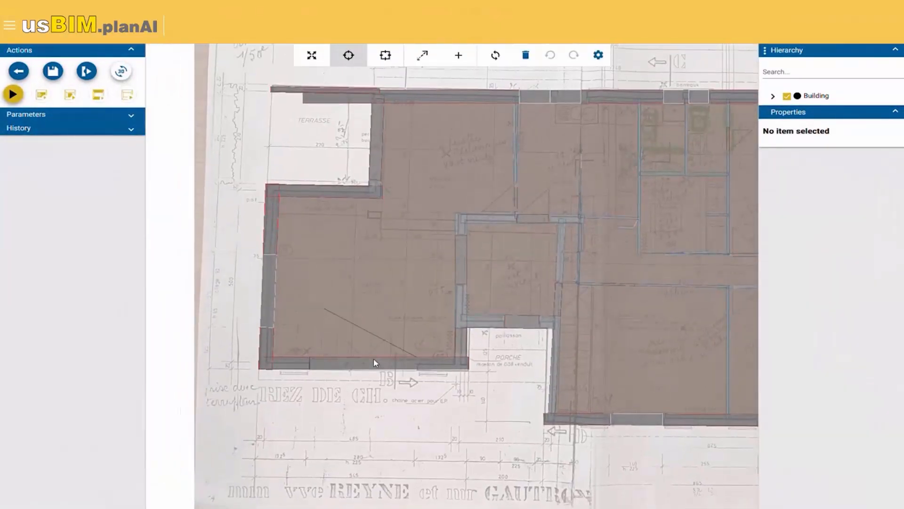
click(374, 360)
click(800, 211)
click(772, 231)
click(640, 312)
scroll(361, 375, up, 4)
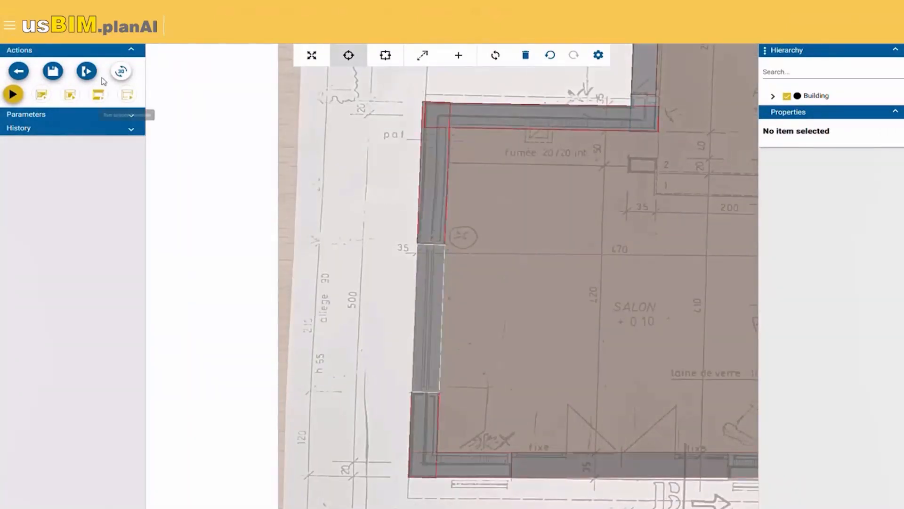
click(53, 76)
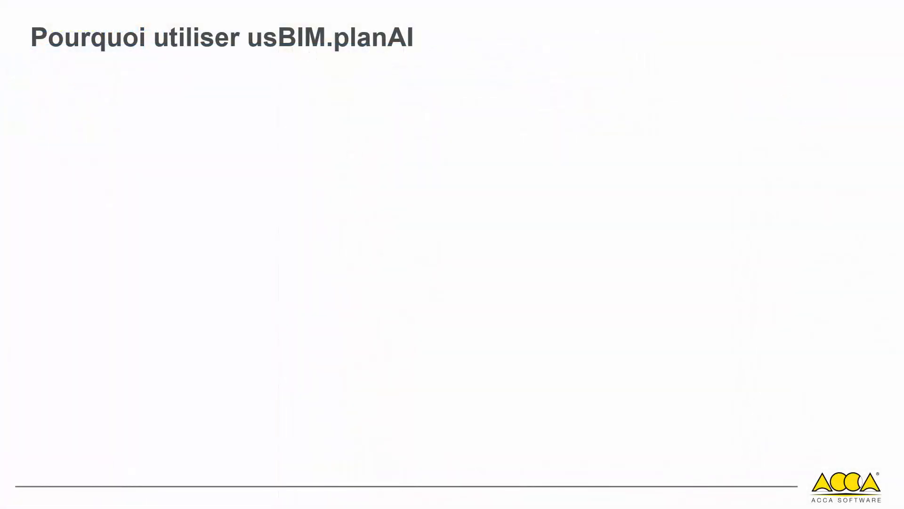